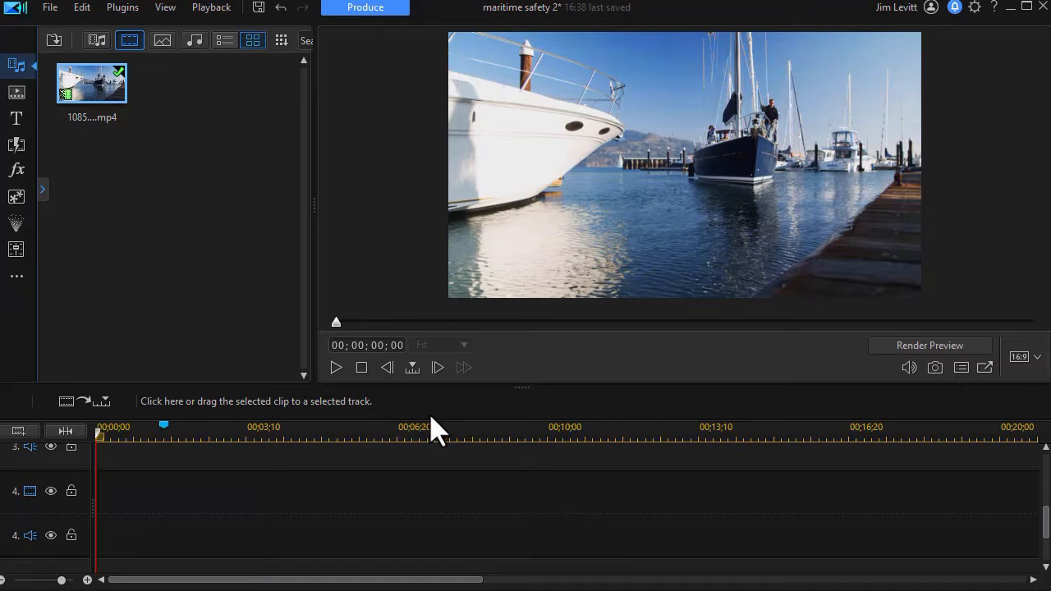
Play the opening of the timeline to preview the blurred split-screen slide-in, stopping at 00;00;02;08
{"action": "left_click", "coordinate": [347, 400]}
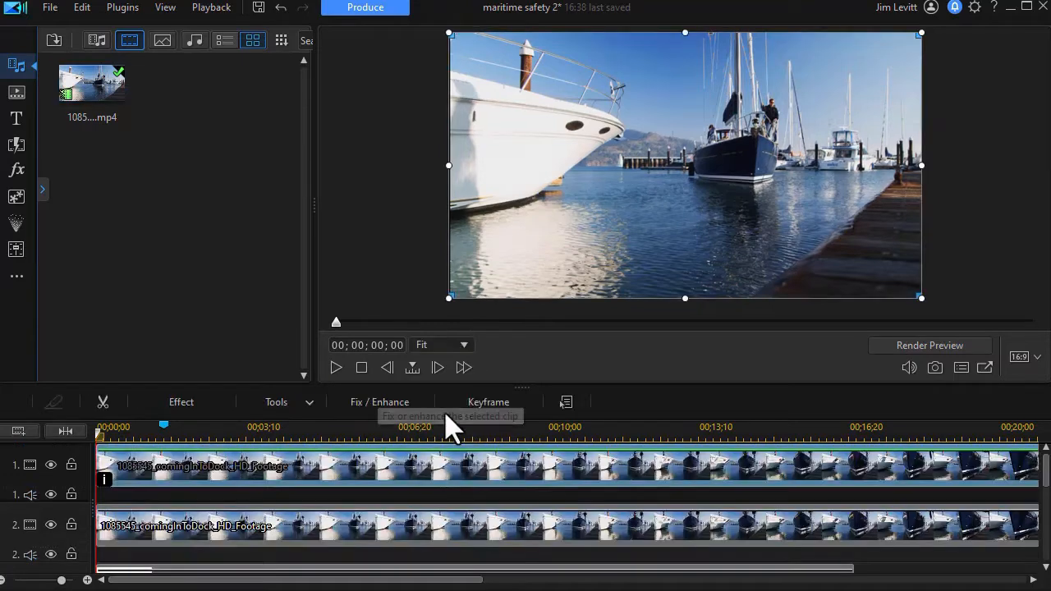
{"action": "left_click", "coordinate": [336, 368]}
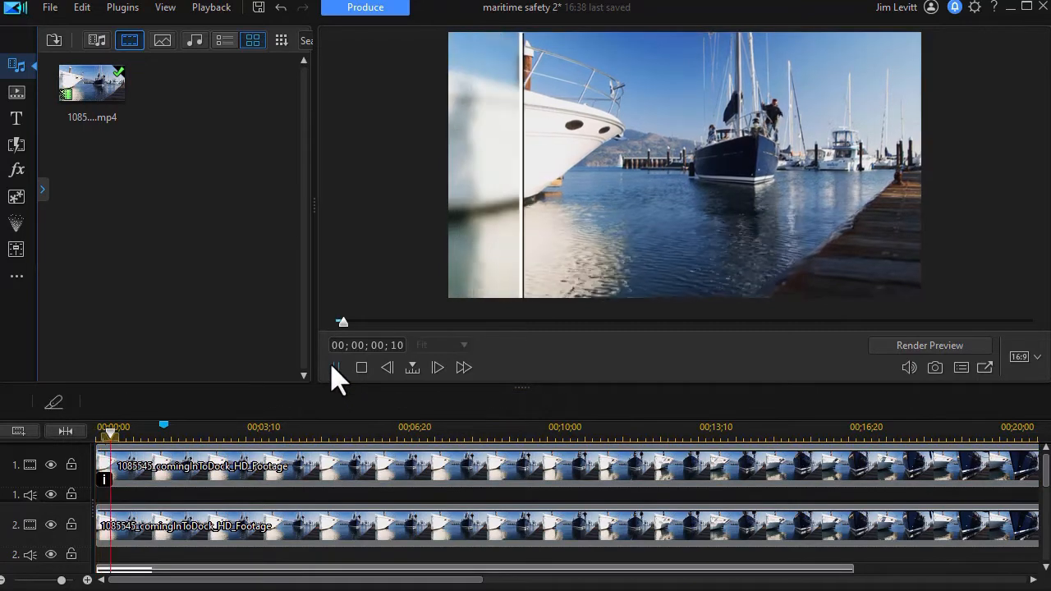
{"action": "left_click", "coordinate": [334, 366]}
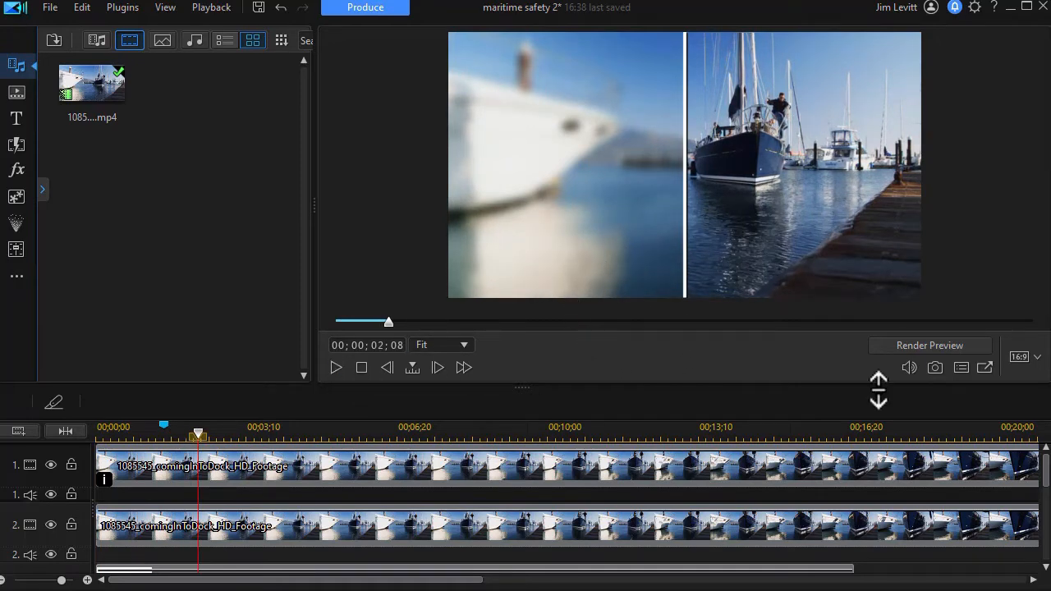
Add the Default text-only title to video track 4, starting at the slide-in marker at 00;00;01;15
{"action": "left_click_drag", "start_coordinate": [1038, 475], "coordinate": [1038, 504]}
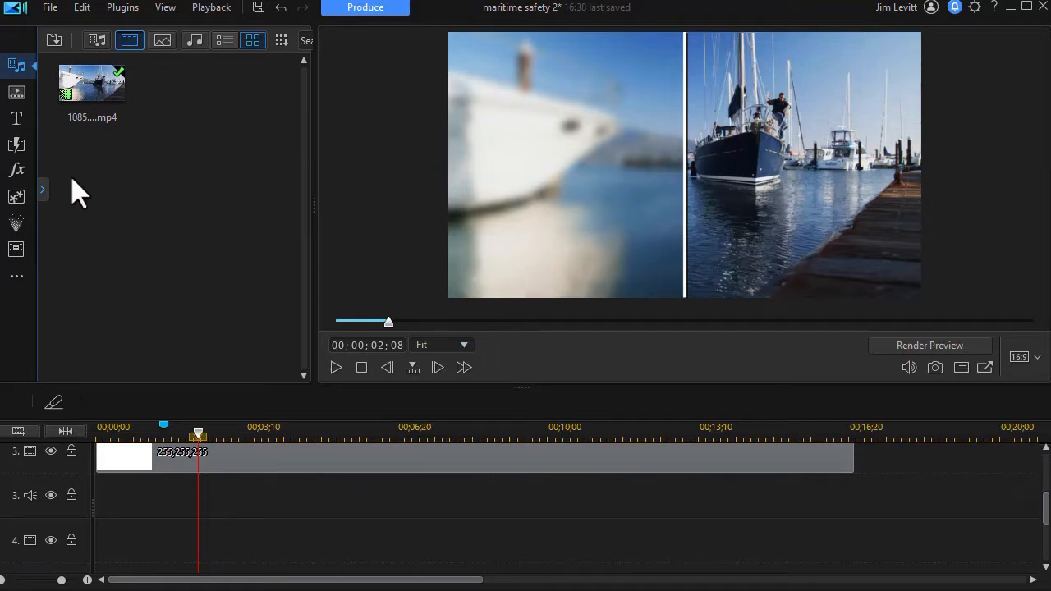
{"action": "left_click", "coordinate": [16, 122]}
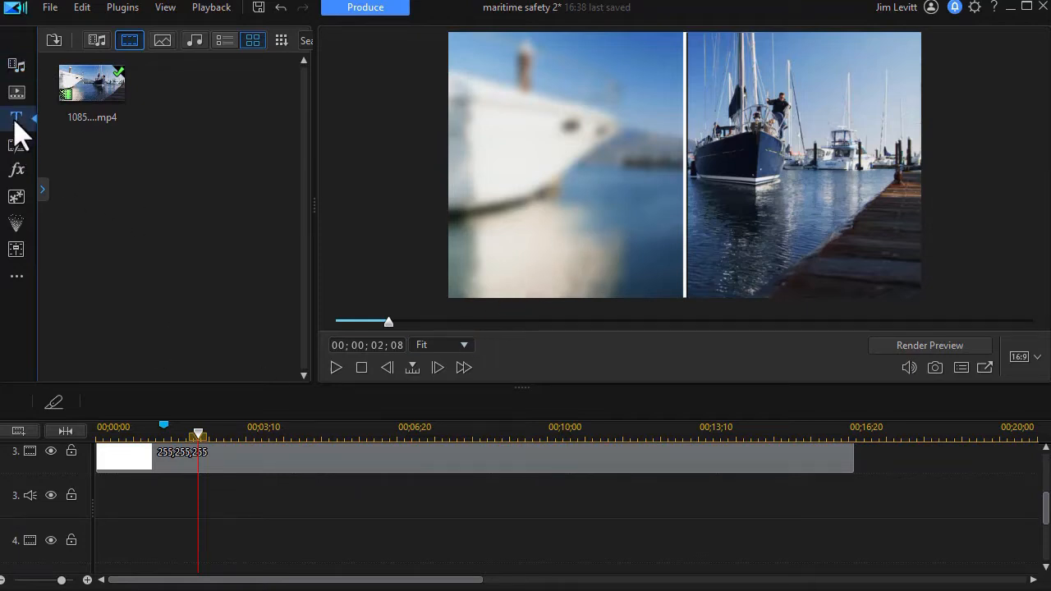
{"action": "left_click", "coordinate": [184, 93]}
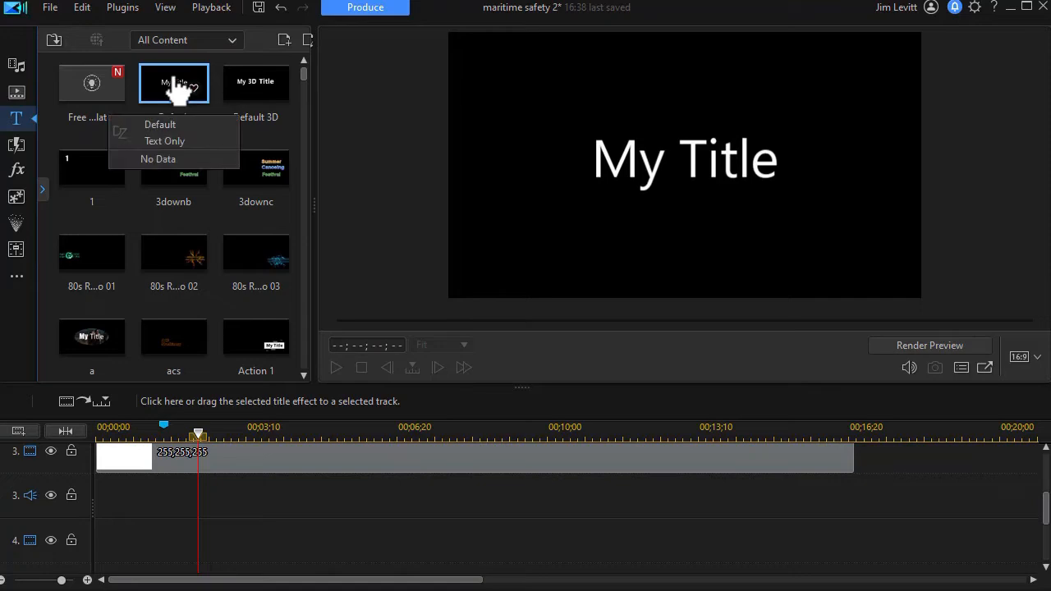
{"action": "left_click_drag", "start_coordinate": [170, 77], "coordinate": [197, 534]}
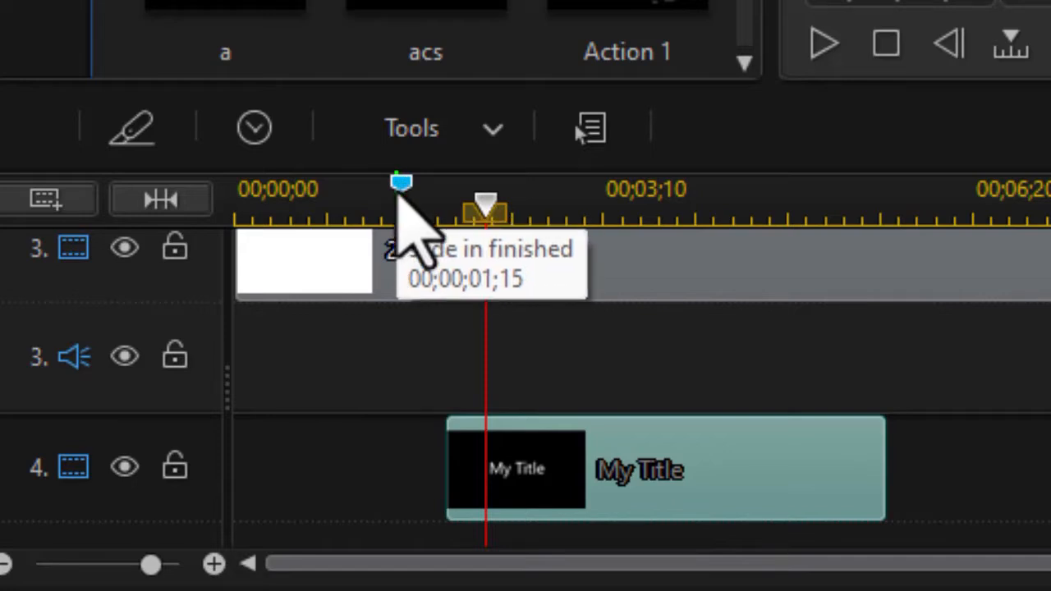
{"action": "left_click_drag", "start_coordinate": [838, 491], "coordinate": [796, 493]}
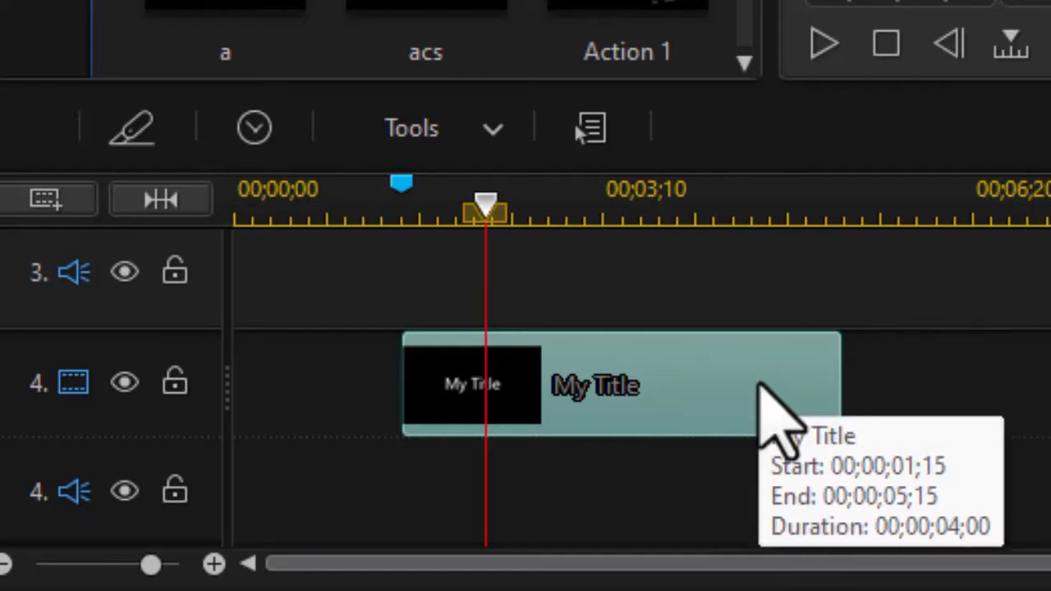
Edit the title to read "Please Join" at font size 28 and place it over the upper part of the blurred area
{"action": "double_click", "coordinate": [768, 386]}
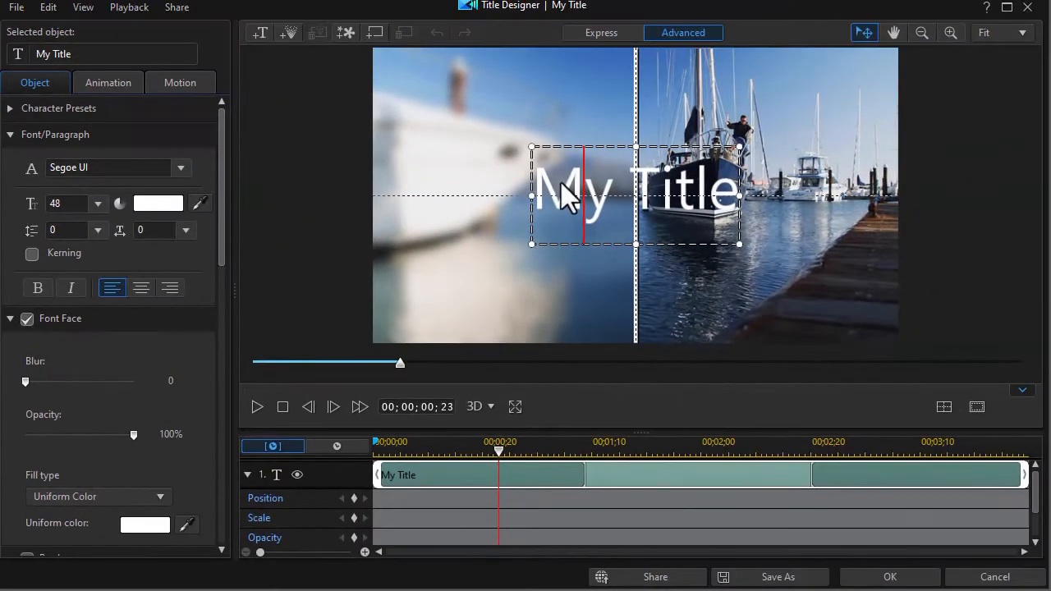
{"action": "double_click", "coordinate": [560, 183]}
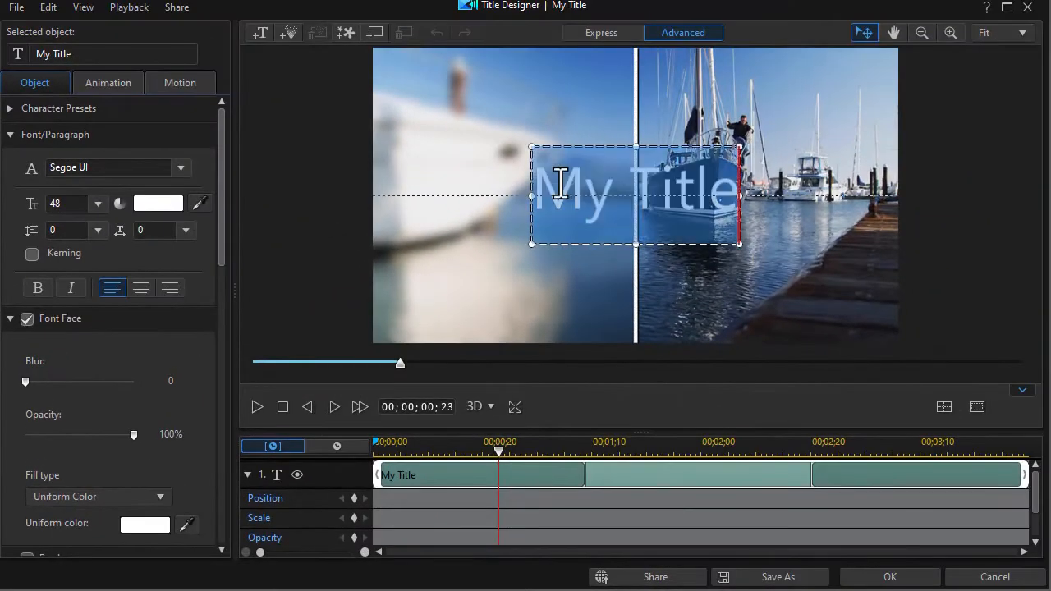
{"action": "left_click", "coordinate": [98, 204]}
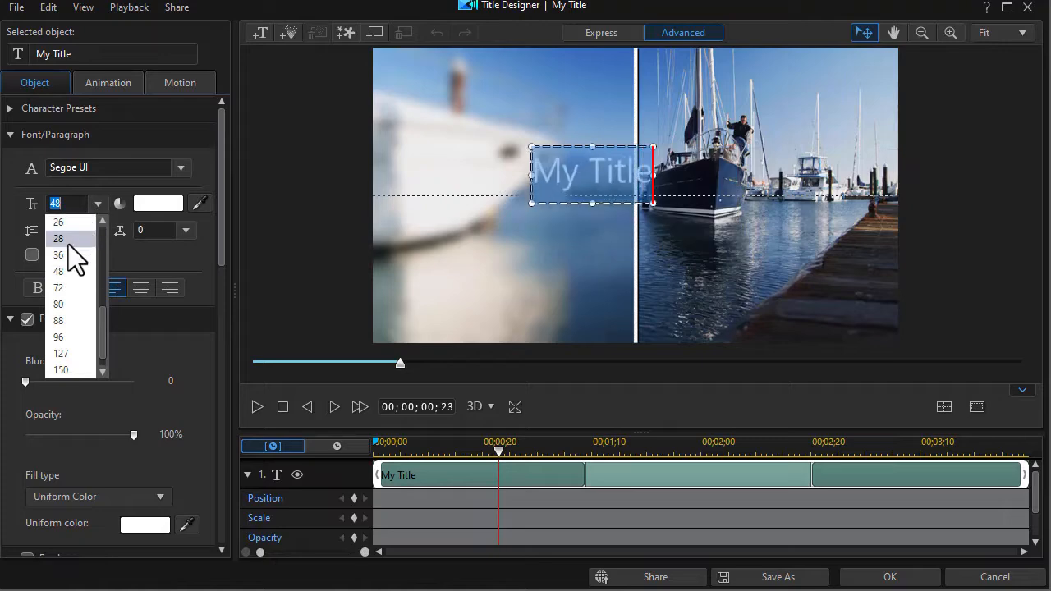
{"action": "left_click", "coordinate": [68, 241]}
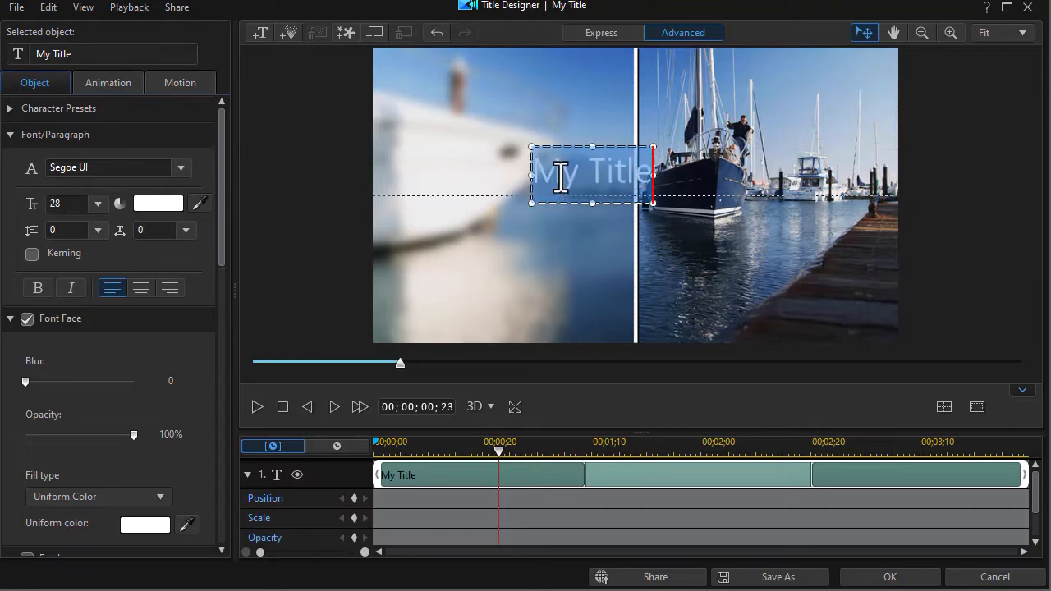
{"action": "type", "text": "Please Join"}
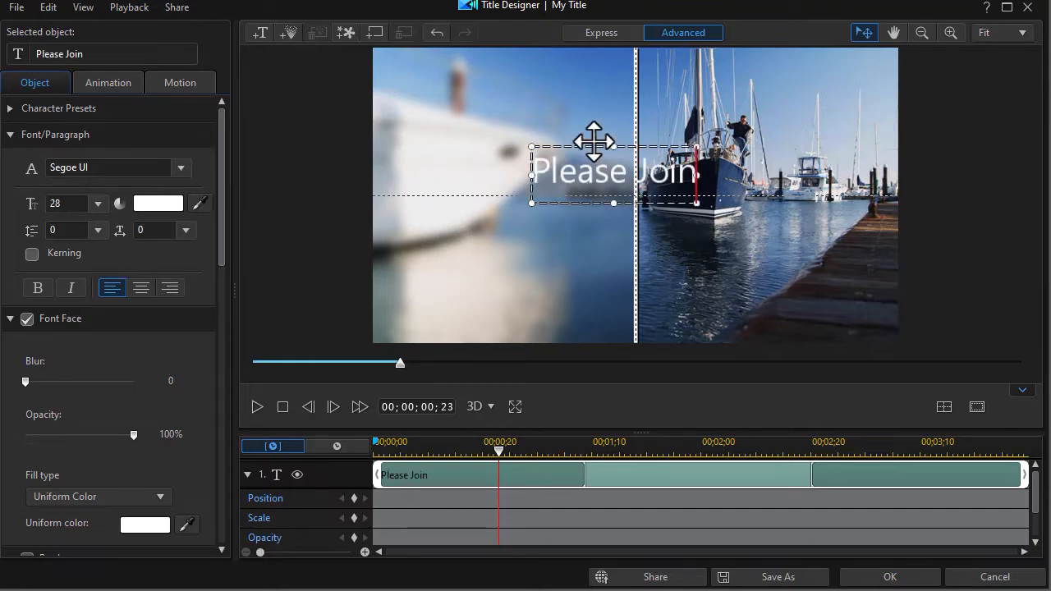
{"action": "left_click_drag", "start_coordinate": [589, 148], "coordinate": [469, 95]}
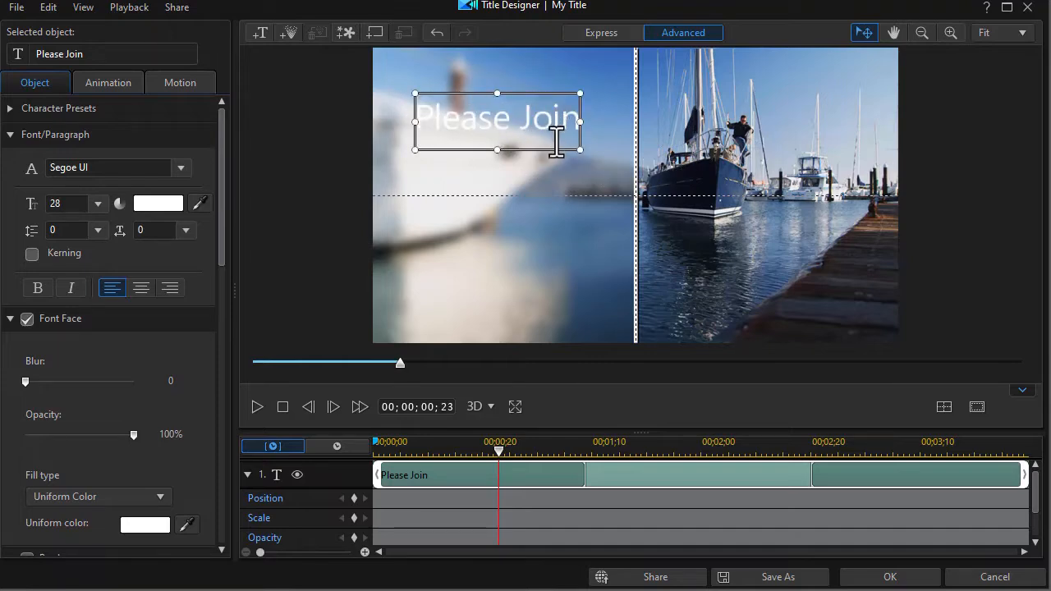
Change the font face of the "Please Join" text to uniform blue (0000FF)
{"action": "left_click_drag", "start_coordinate": [219, 241], "coordinate": [229, 287]}
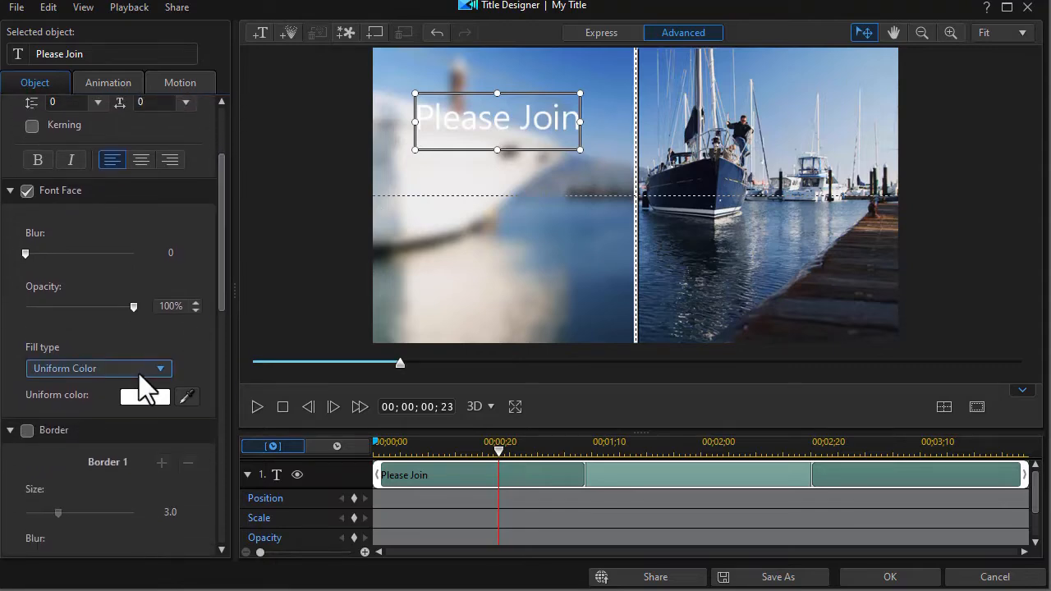
{"action": "left_click", "coordinate": [139, 397]}
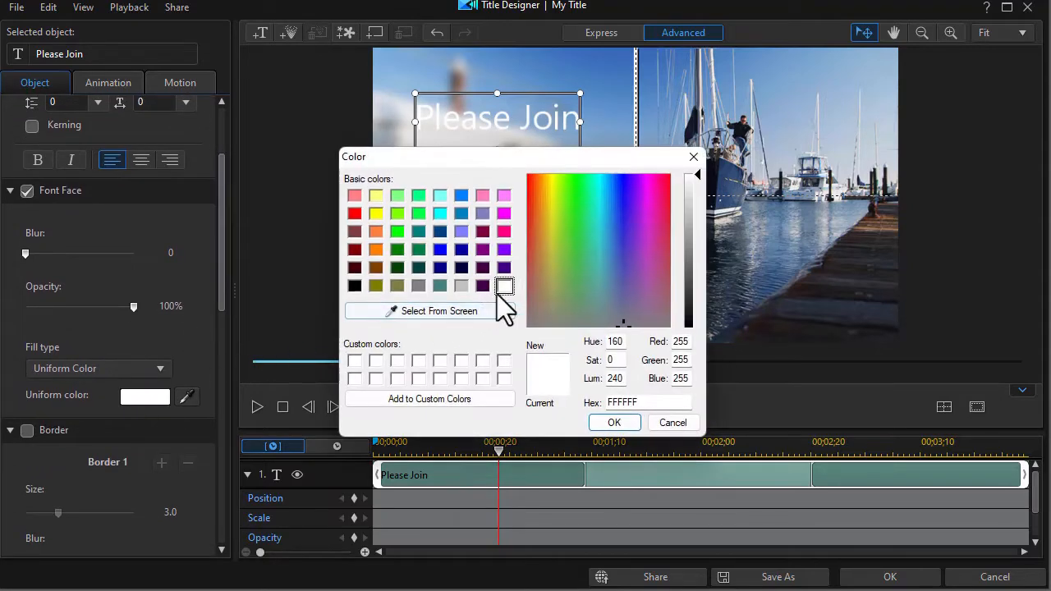
{"action": "left_click", "coordinate": [441, 250]}
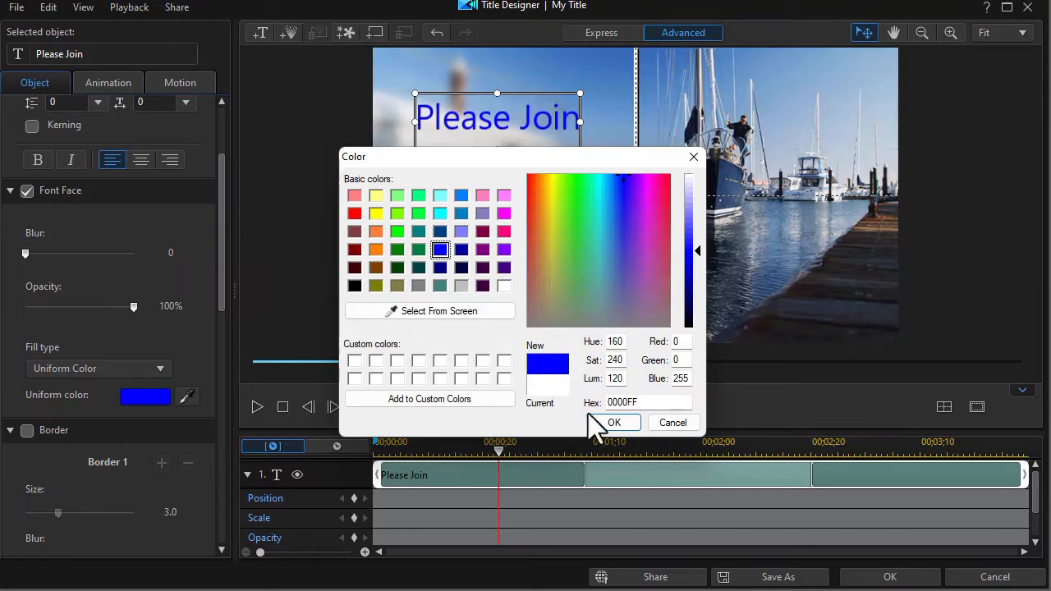
{"action": "left_click", "coordinate": [614, 423]}
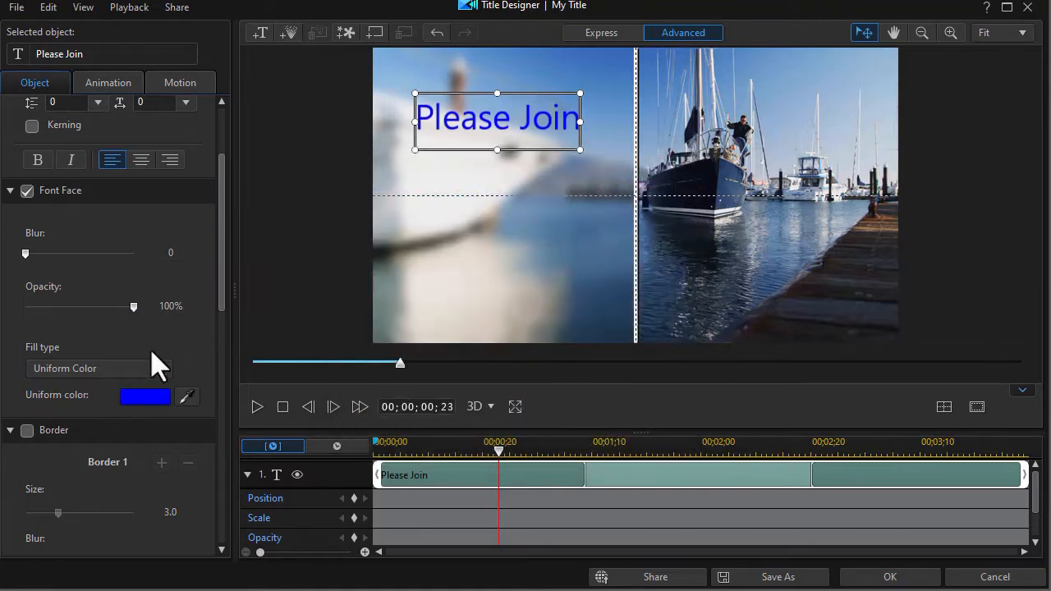
Add a white (FFFFFF) border with size 1.0 to the "Please Join" text
{"action": "left_click_drag", "start_coordinate": [222, 298], "coordinate": [232, 388]}
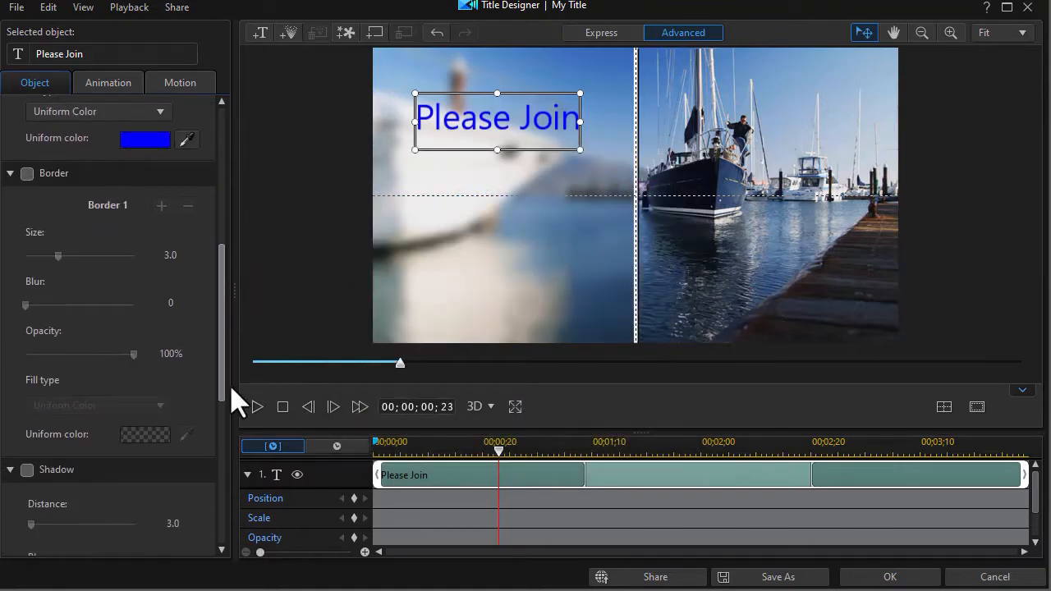
{"action": "left_click", "coordinate": [27, 174]}
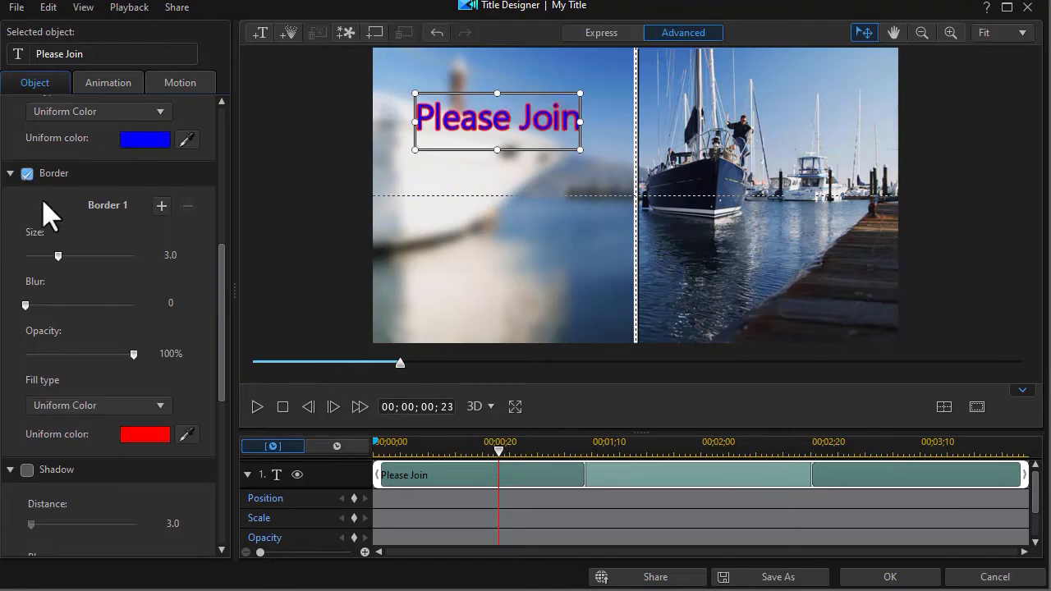
{"action": "left_click", "coordinate": [158, 434]}
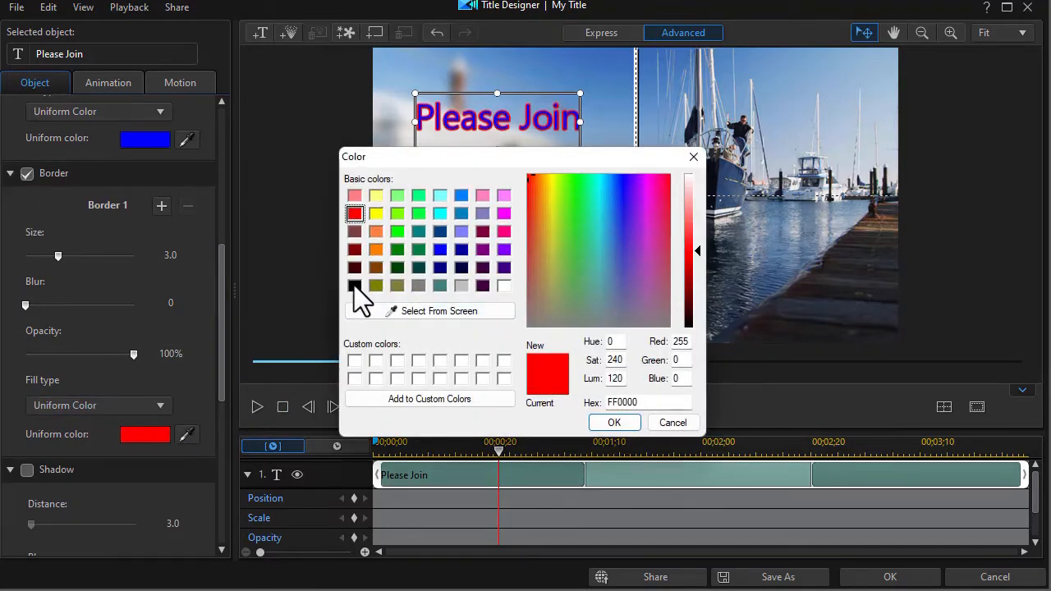
{"action": "left_click", "coordinate": [504, 286]}
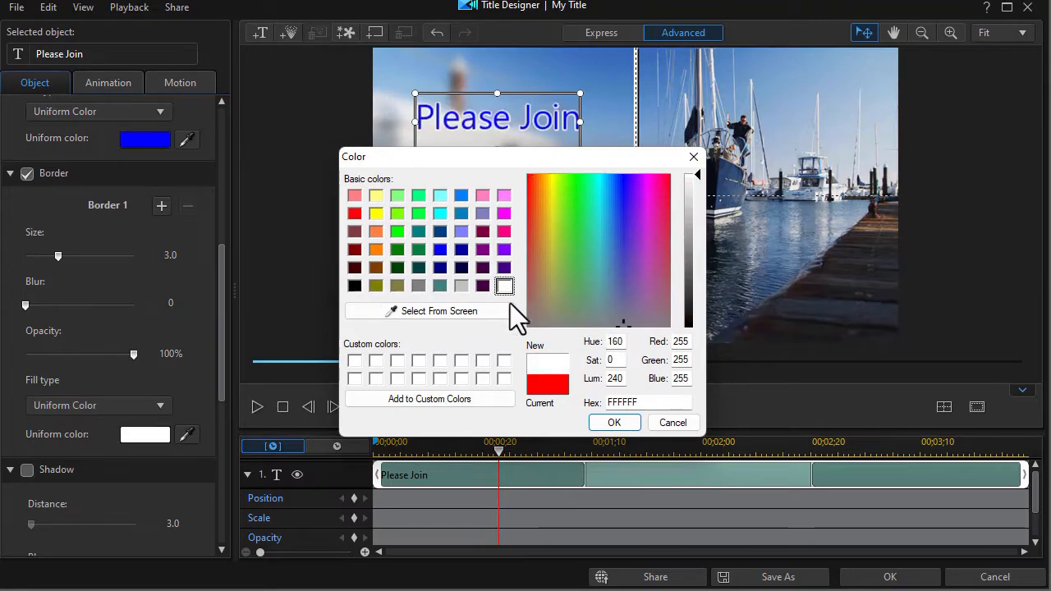
{"action": "left_click", "coordinate": [614, 423]}
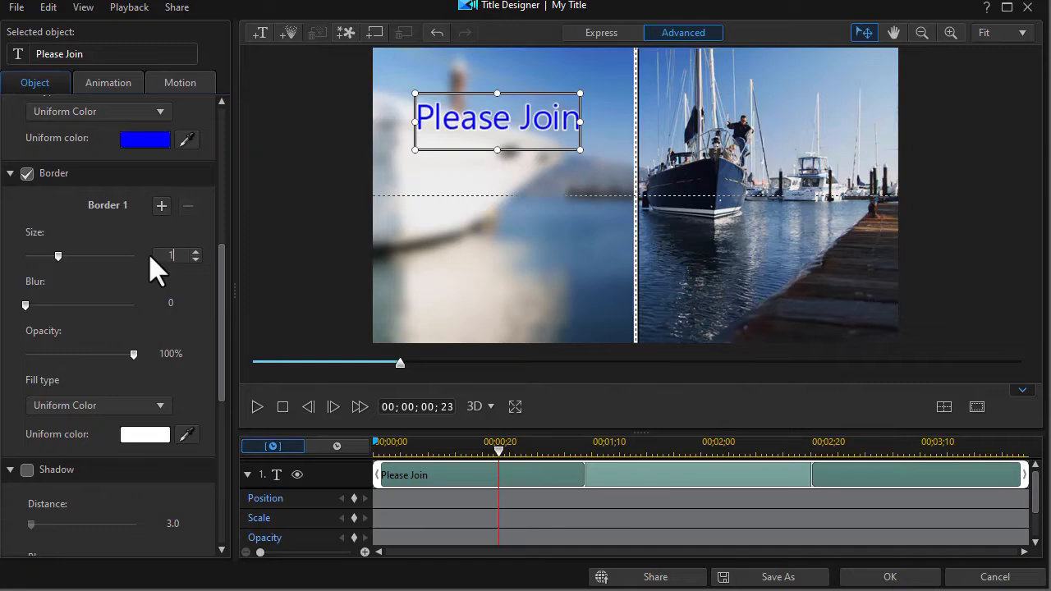
{"action": "type", "text": "1"}
{"action": "key", "text": "Return"}
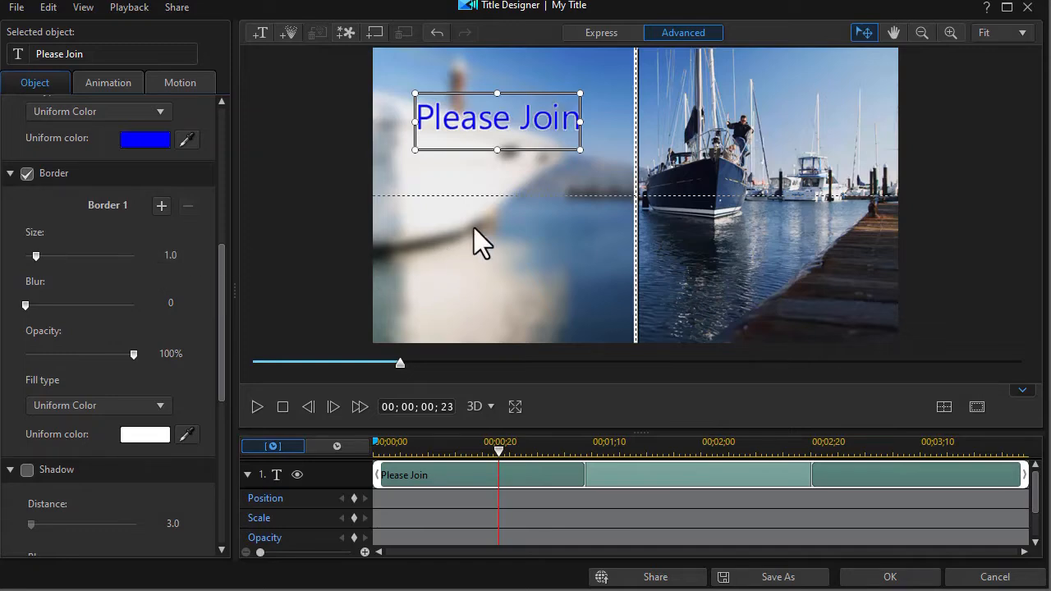
{"action": "left_click", "coordinate": [497, 275]}
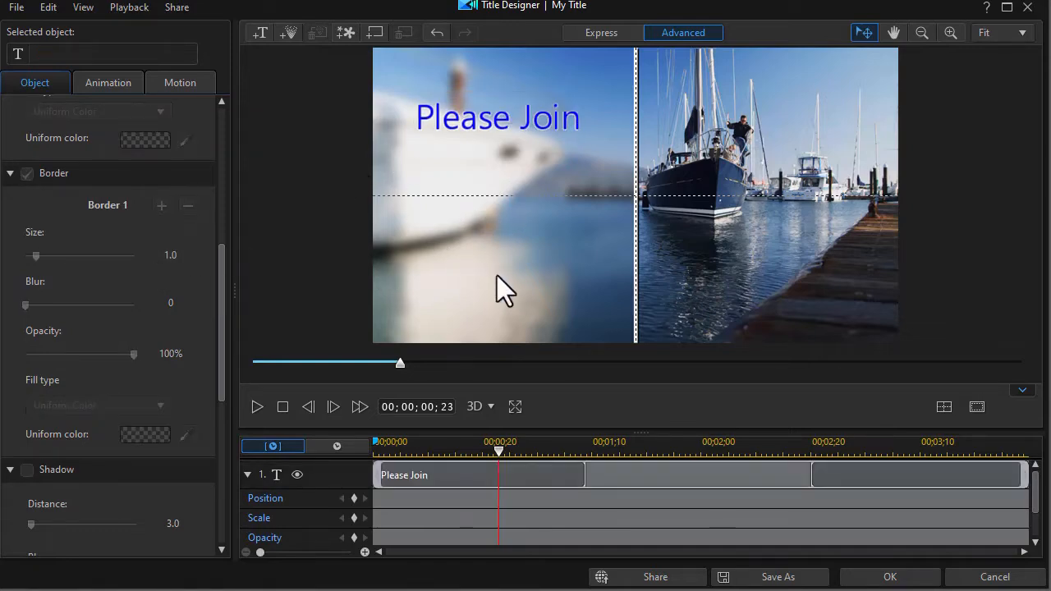
Apply the Unite effect as the In Animation of the "Please Join" text
{"action": "left_click", "coordinate": [425, 470]}
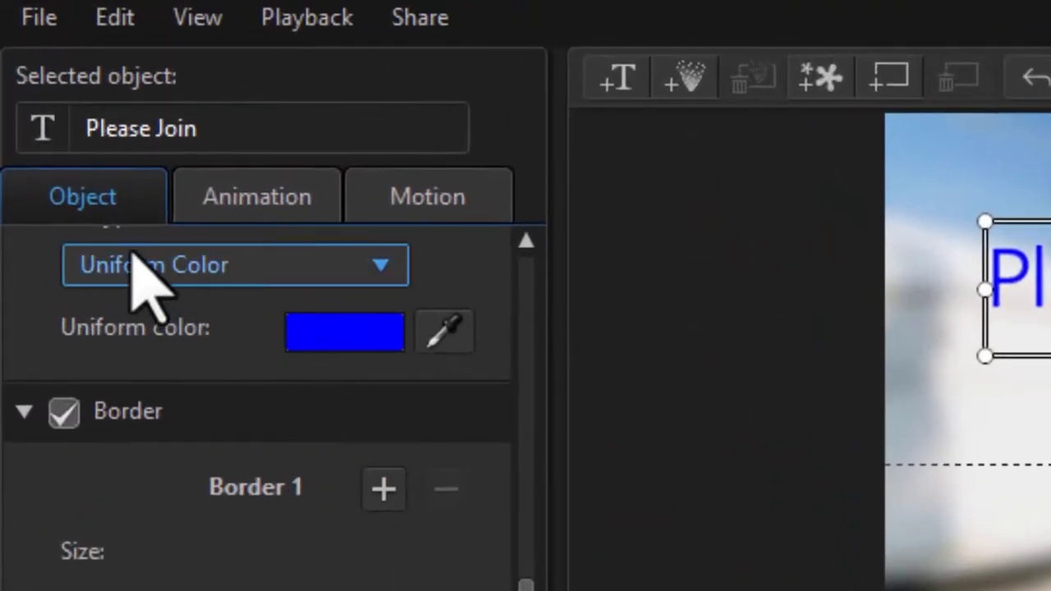
{"action": "left_click", "coordinate": [249, 204]}
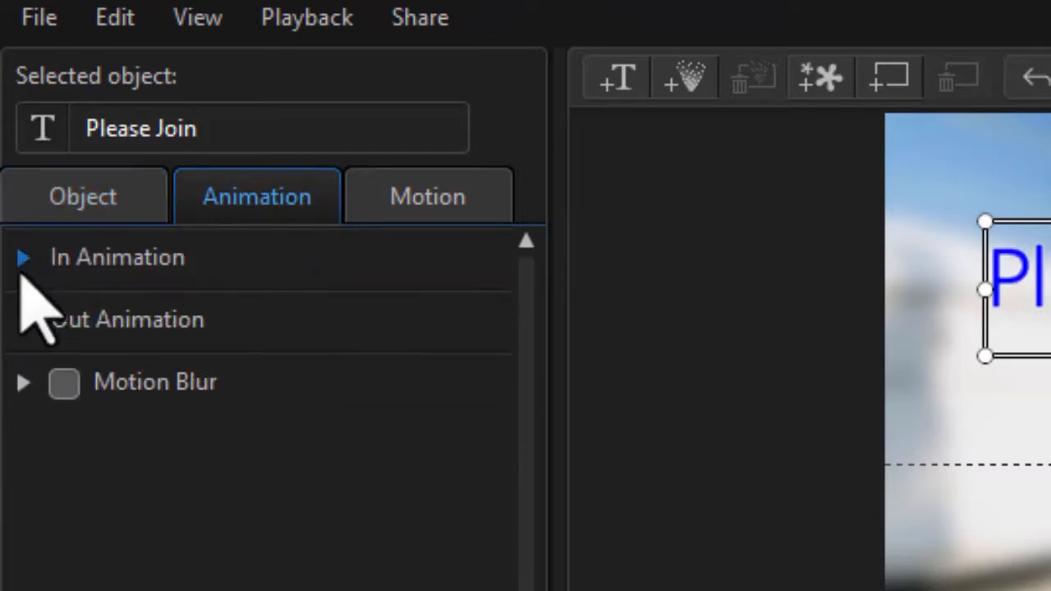
{"action": "left_click", "coordinate": [32, 259]}
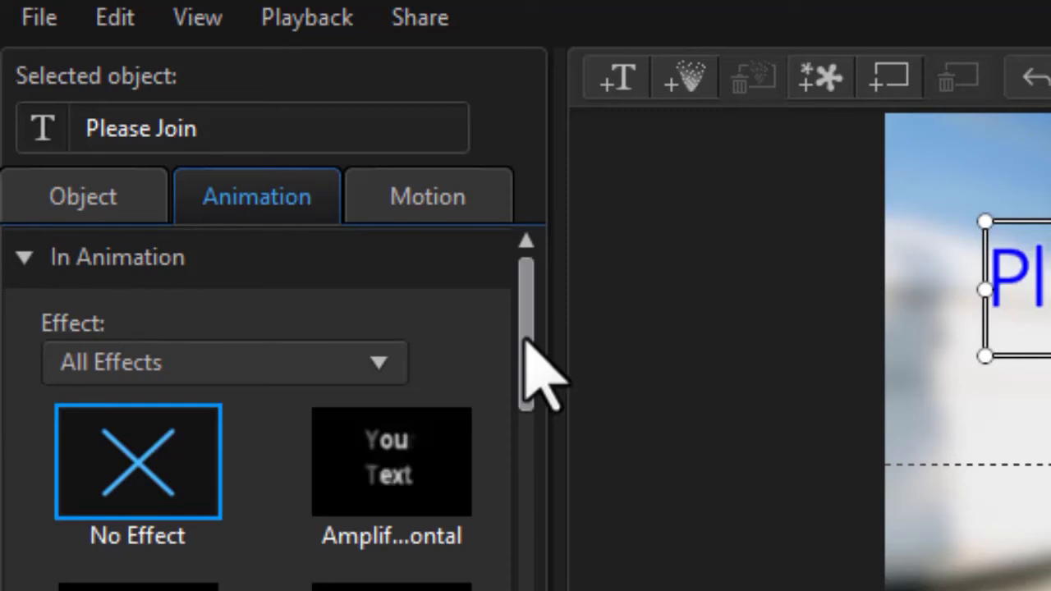
{"action": "left_click_drag", "start_coordinate": [532, 369], "coordinate": [527, 590]}
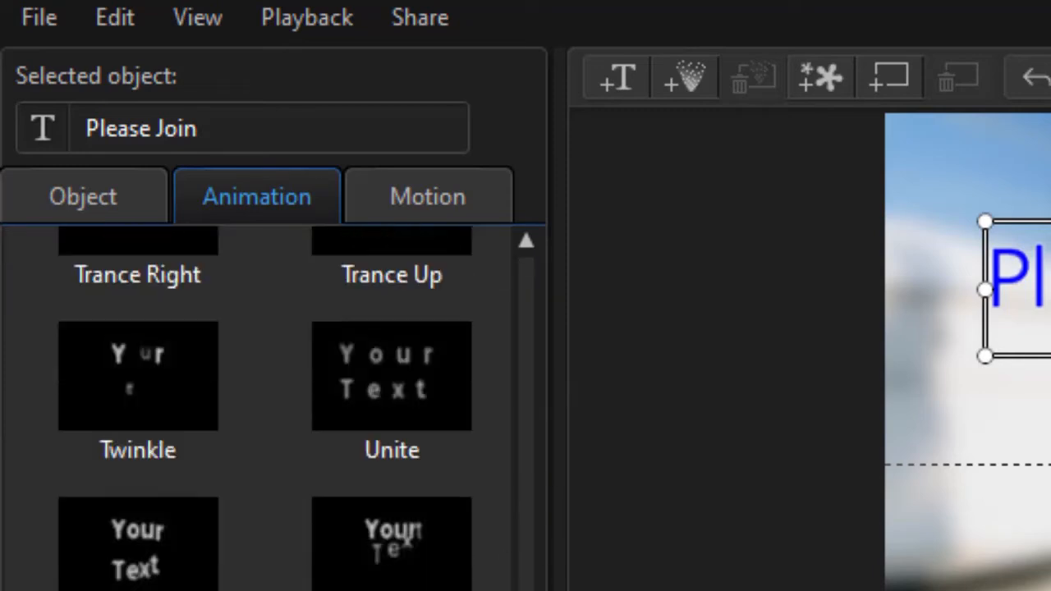
{"action": "left_click", "coordinate": [402, 396]}
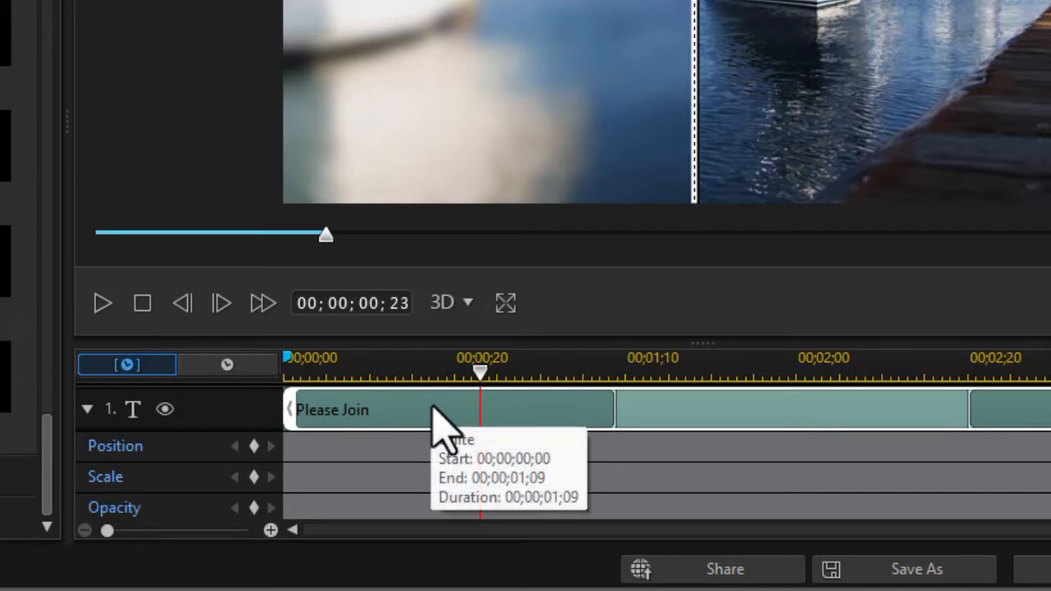
Add a timeline marker named "please join animation" at 00;00;01;15 in the title's timeline
{"action": "left_click_drag", "start_coordinate": [482, 369], "coordinate": [618, 376]}
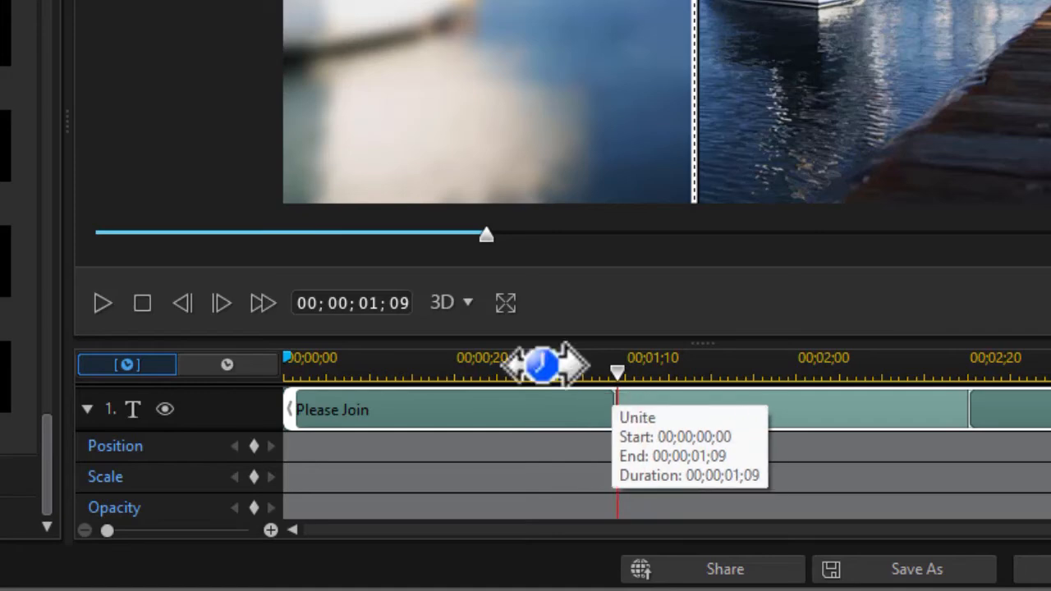
{"action": "left_click", "coordinate": [403, 303]}
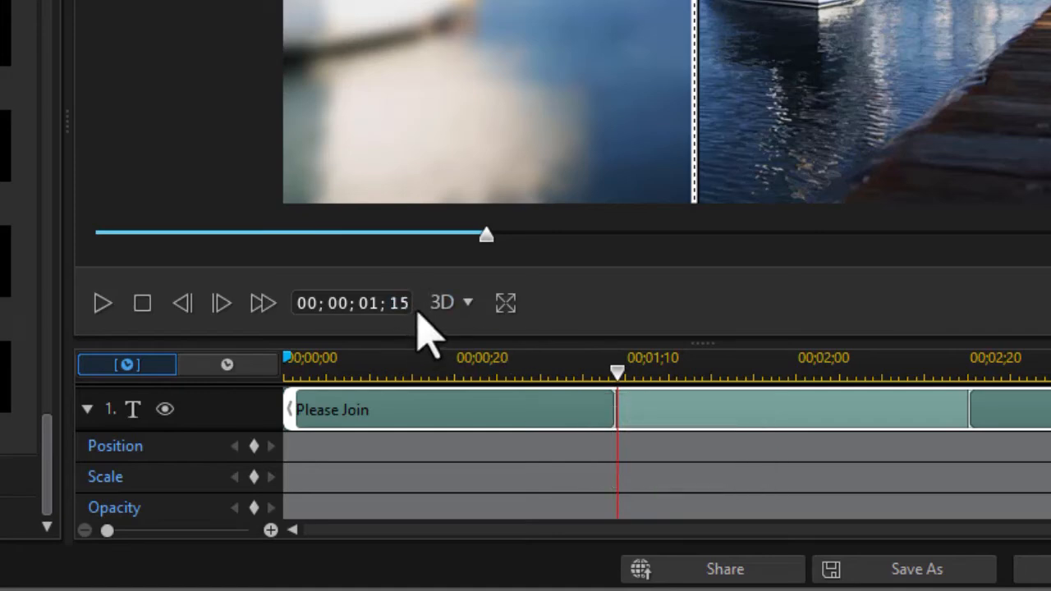
{"action": "key", "text": "Return"}
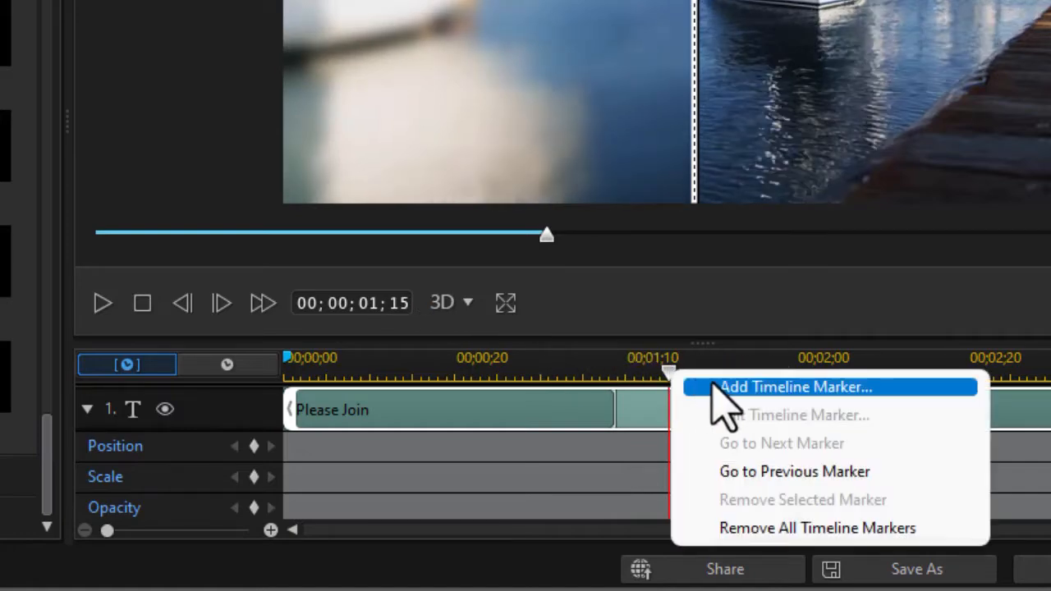
{"action": "left_click", "coordinate": [697, 387]}
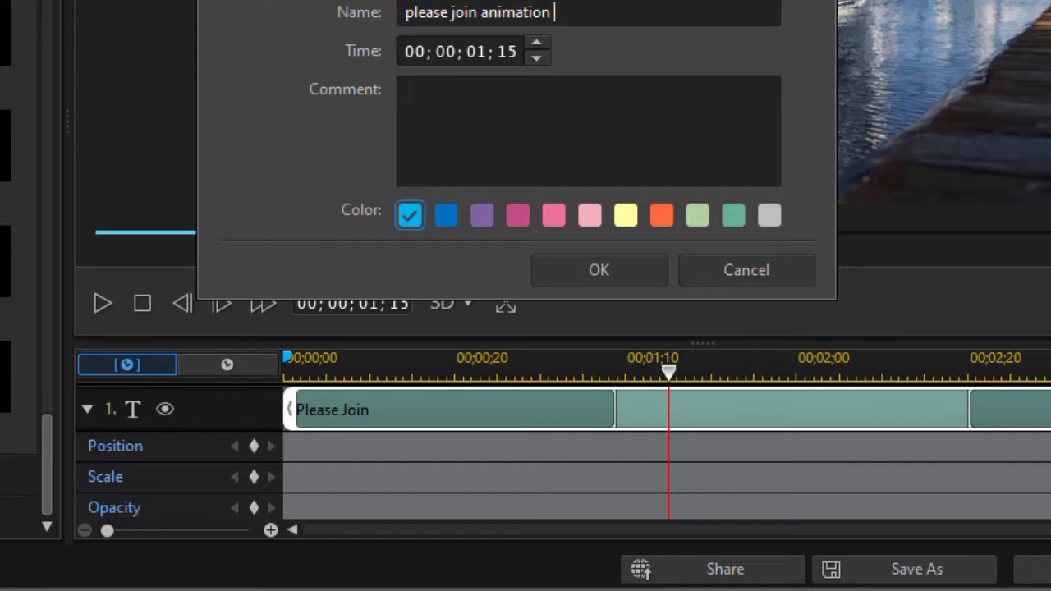
{"action": "key", "text": "Return"}
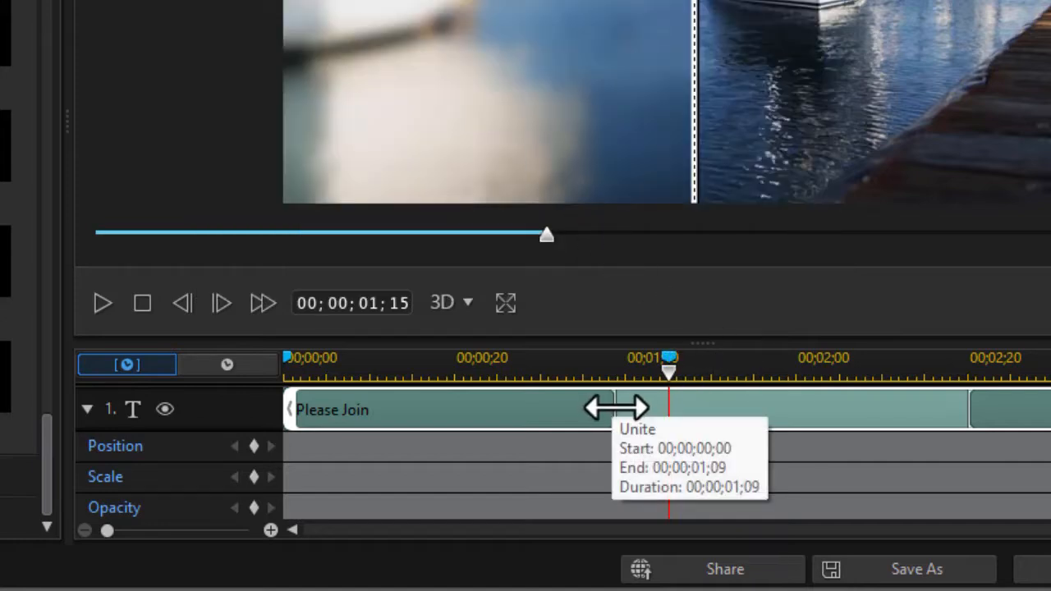
Extend the Unite In Animation of "Please Join" to the 00;00;01;15 marker and apply the title changes
{"action": "left_click_drag", "start_coordinate": [615, 409], "coordinate": [665, 418]}
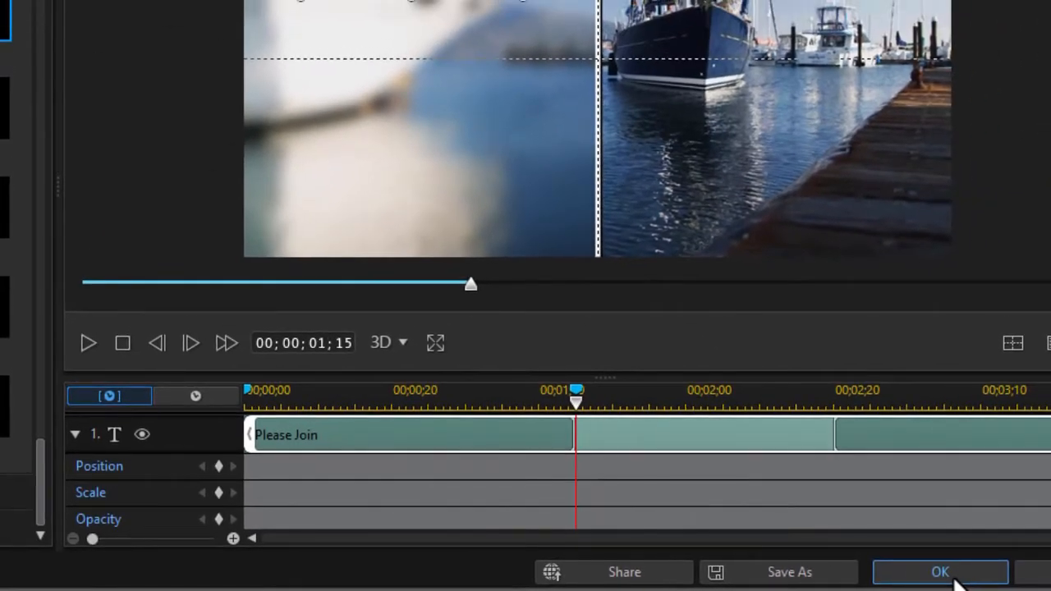
{"action": "left_click", "coordinate": [940, 572]}
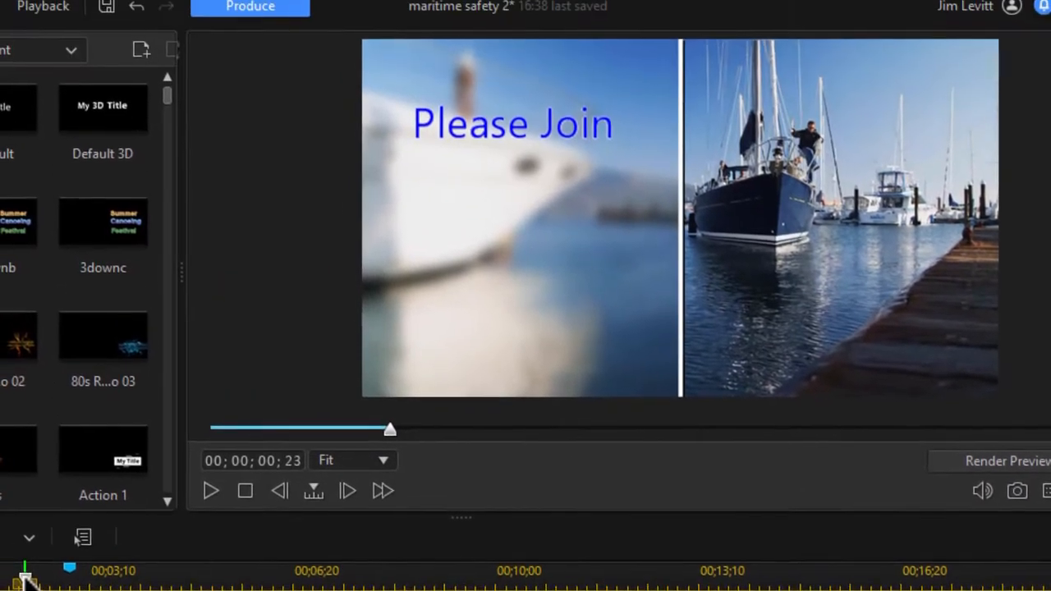
Play the project from the beginning to check the "Please Join" title animation
{"action": "left_click_drag", "start_coordinate": [9, 379], "coordinate": [0, 379]}
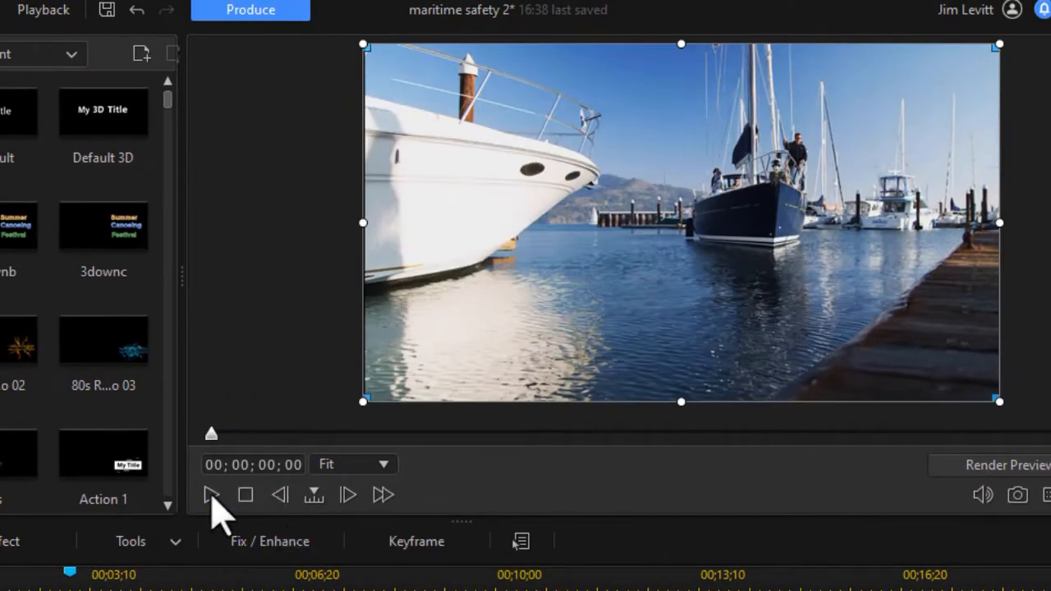
{"action": "left_click", "coordinate": [212, 495]}
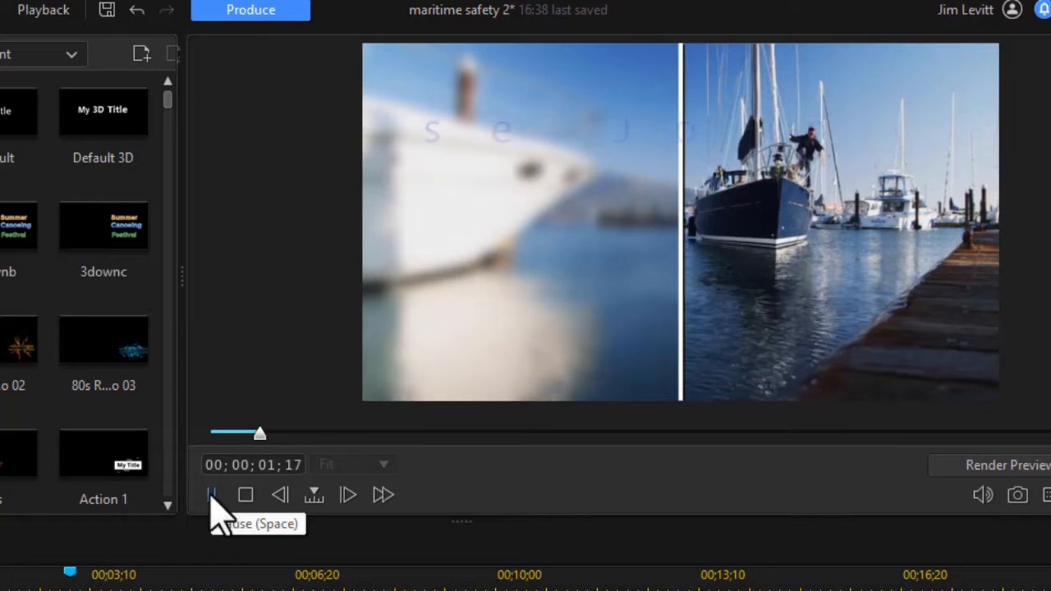
{"action": "left_click", "coordinate": [212, 495]}
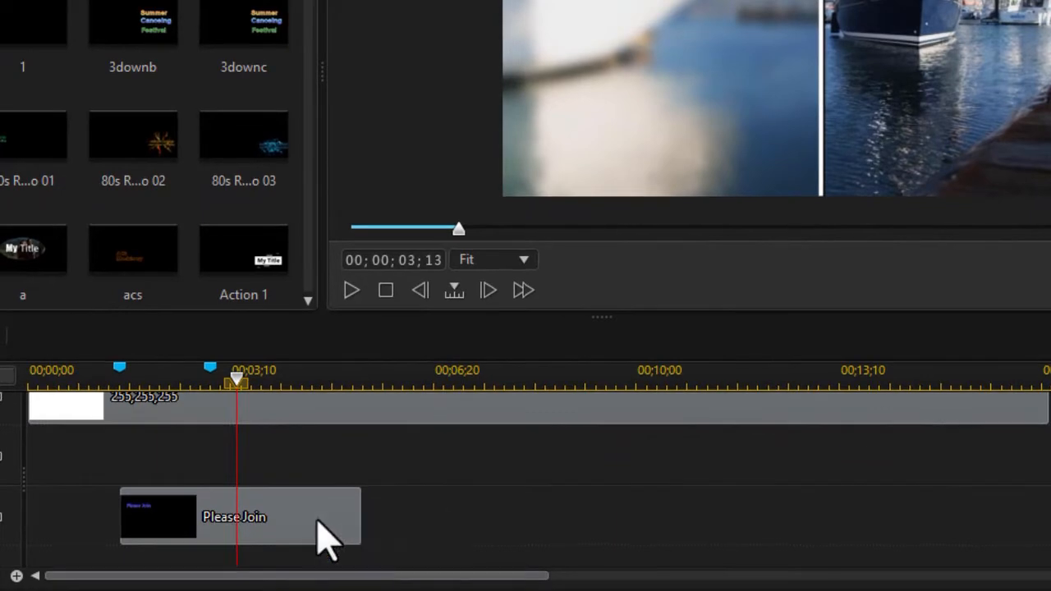
Set the duration of the "Please Join" title clip to 14 seconds
{"action": "left_click", "coordinate": [338, 515]}
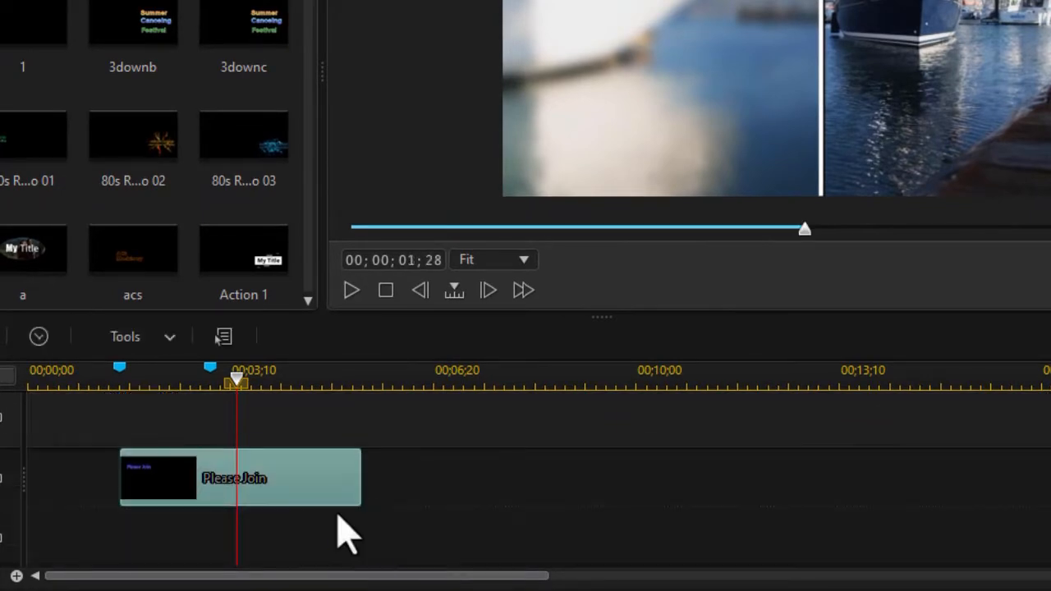
{"action": "left_click", "coordinate": [38, 338]}
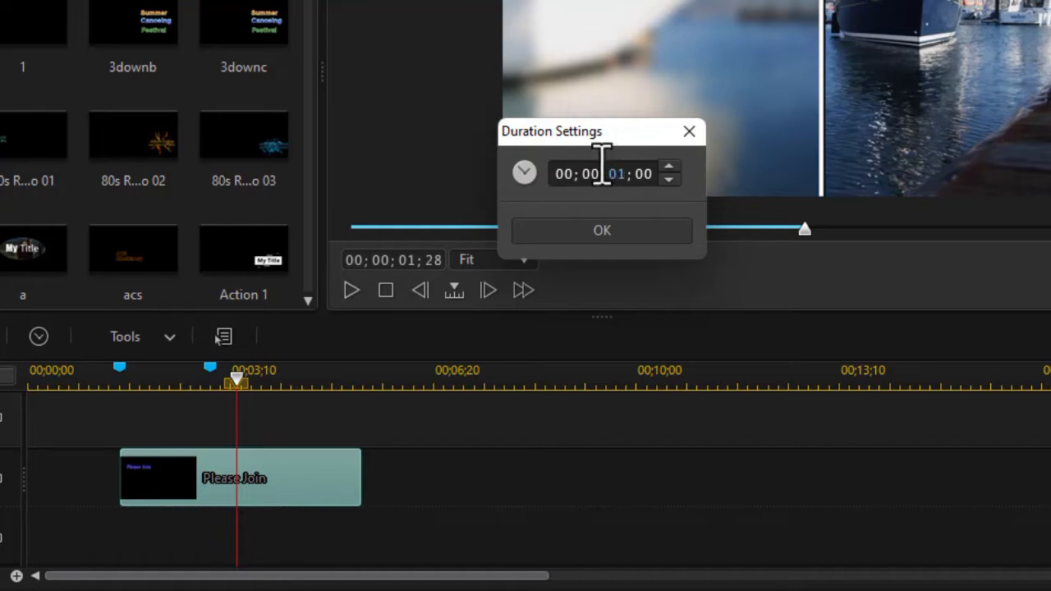
{"action": "type", "text": "14"}
{"action": "key", "text": "Return"}
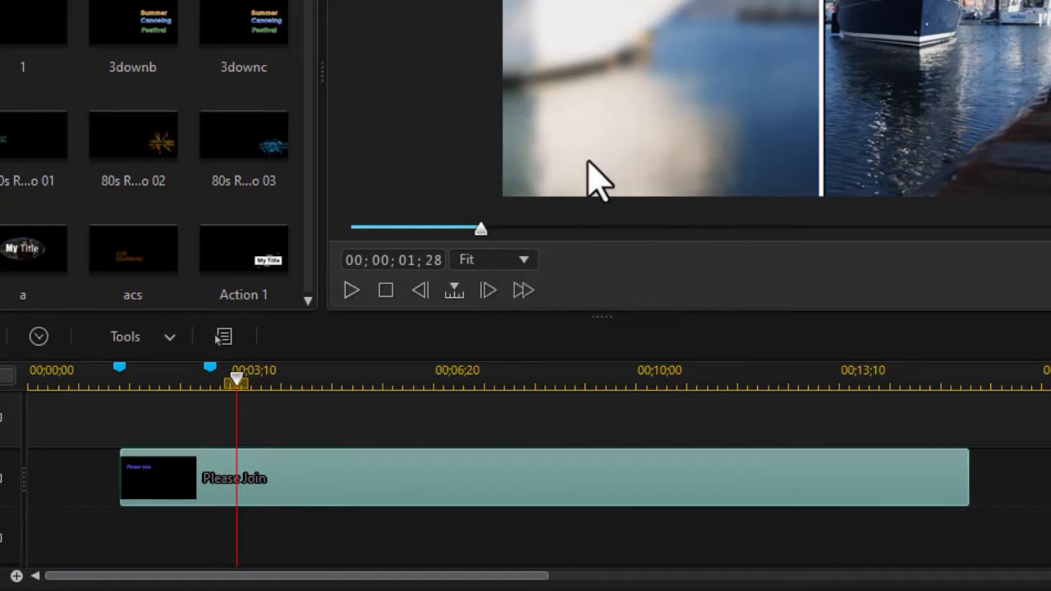
Reopen the "Please Join" title for editing and shorten its In Animation to end at the 00;00;01;15 marker
{"action": "double_click", "coordinate": [345, 495]}
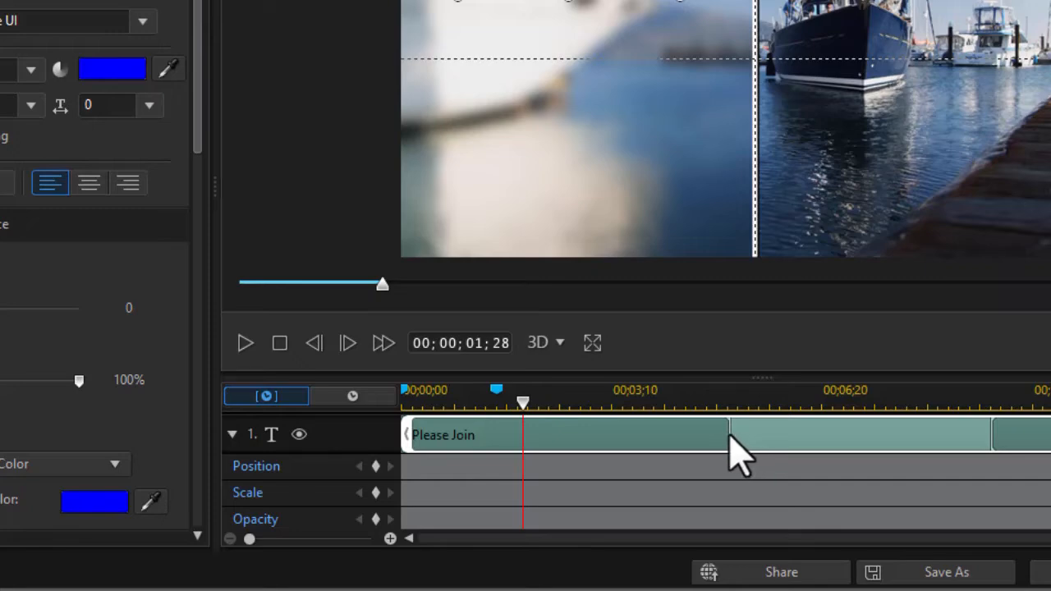
{"action": "left_click_drag", "start_coordinate": [730, 429], "coordinate": [497, 435]}
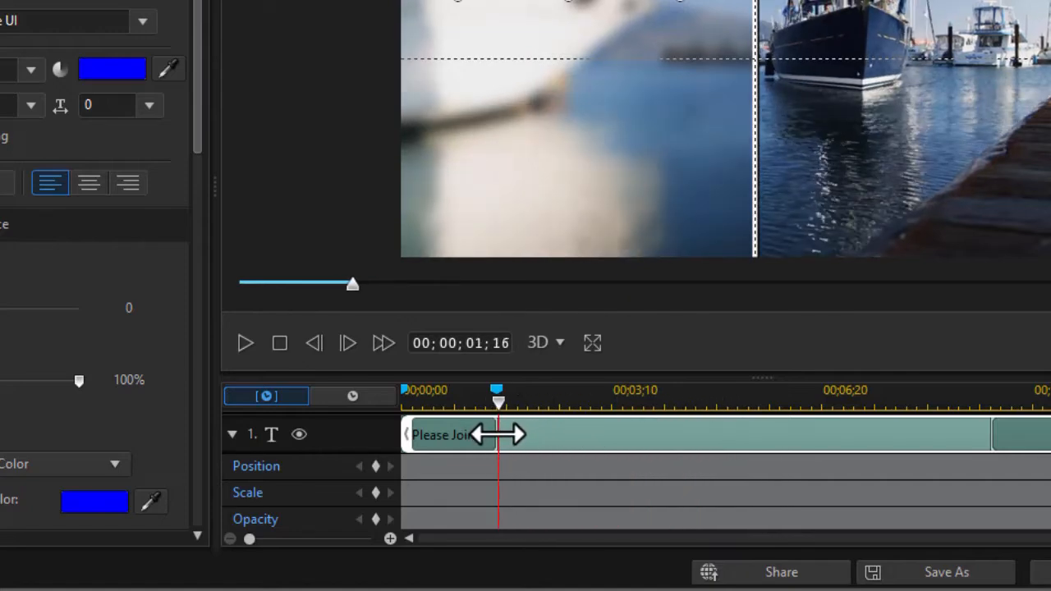
{"action": "left_click_drag", "start_coordinate": [497, 434], "coordinate": [495, 435]}
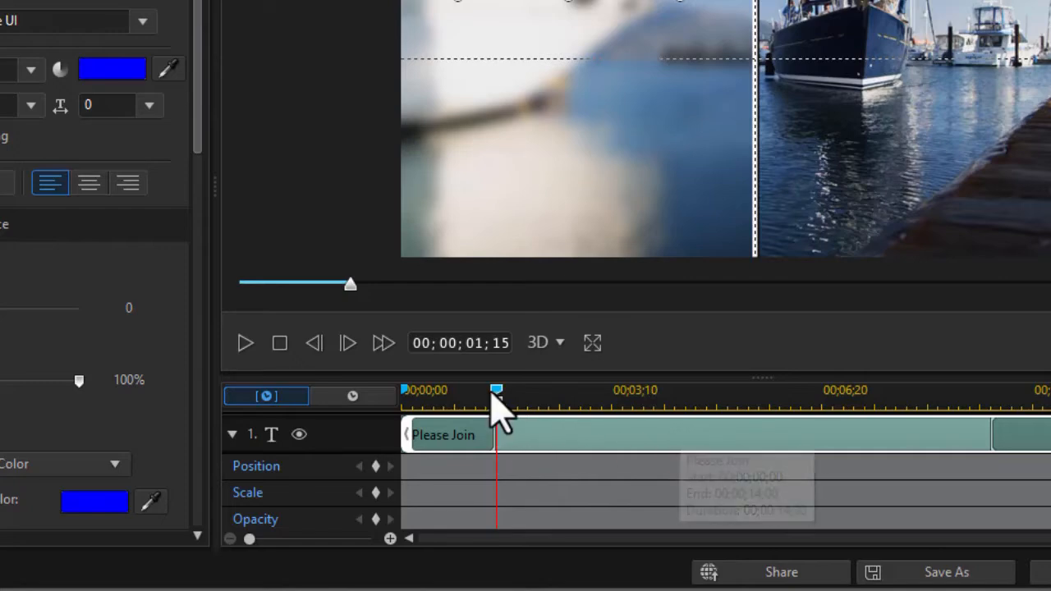
Add a new text object reading "Nautical" and place it left-aligned beneath "Please Join"
{"action": "left_click", "coordinate": [233, 435]}
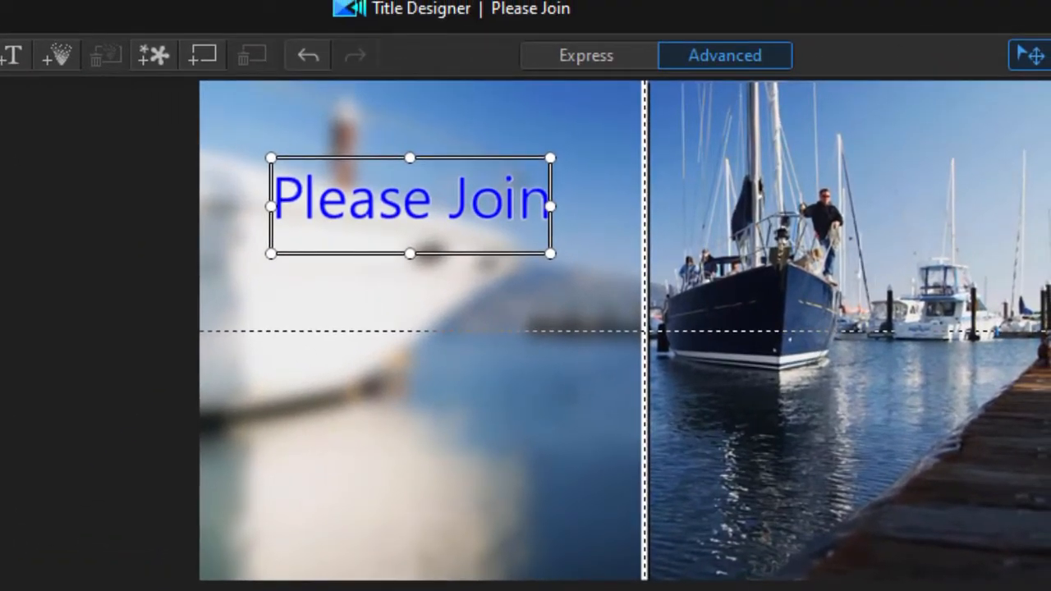
{"action": "left_click", "coordinate": [13, 55]}
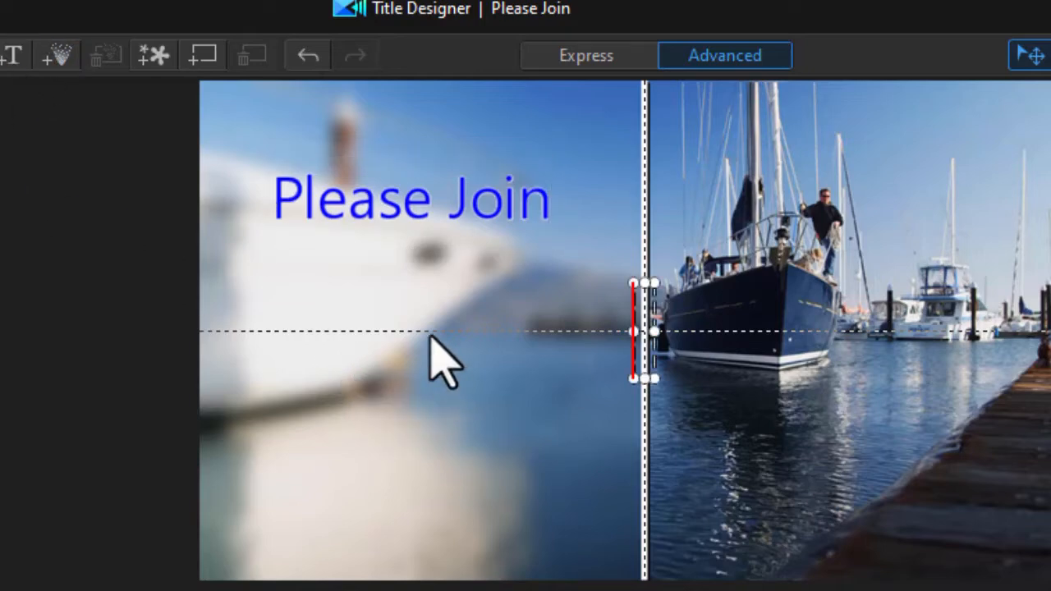
{"action": "type", "text": "N autical"}
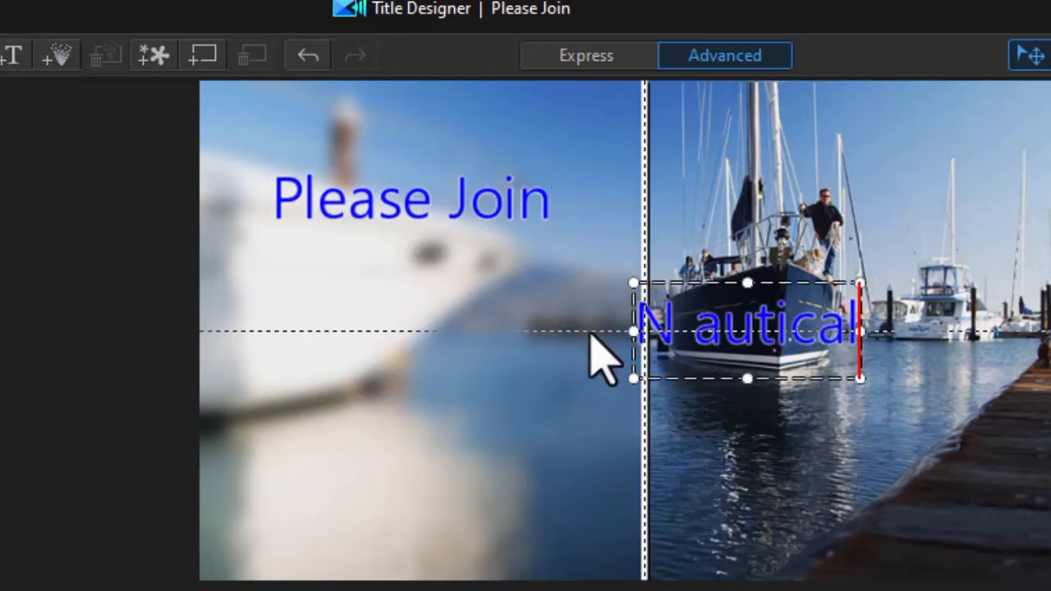
{"action": "left_click_drag", "start_coordinate": [693, 282], "coordinate": [342, 282]}
{"action": "left_click", "coordinate": [333, 325]}
{"action": "key", "text": "BackSpace"}
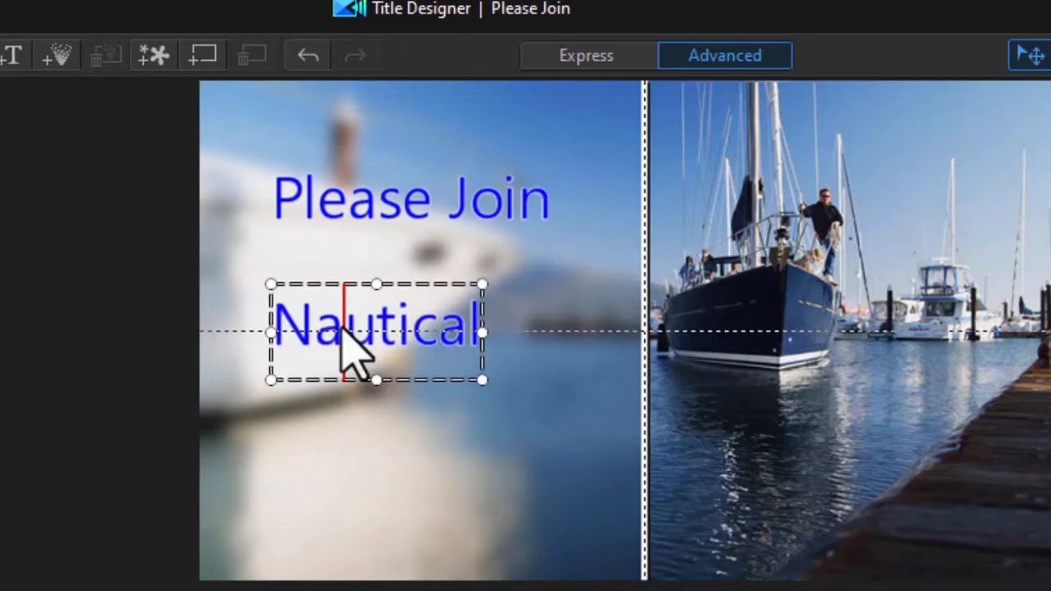
Make the "Nautical" text bold and set its font size to 30
{"action": "double_click", "coordinate": [341, 324]}
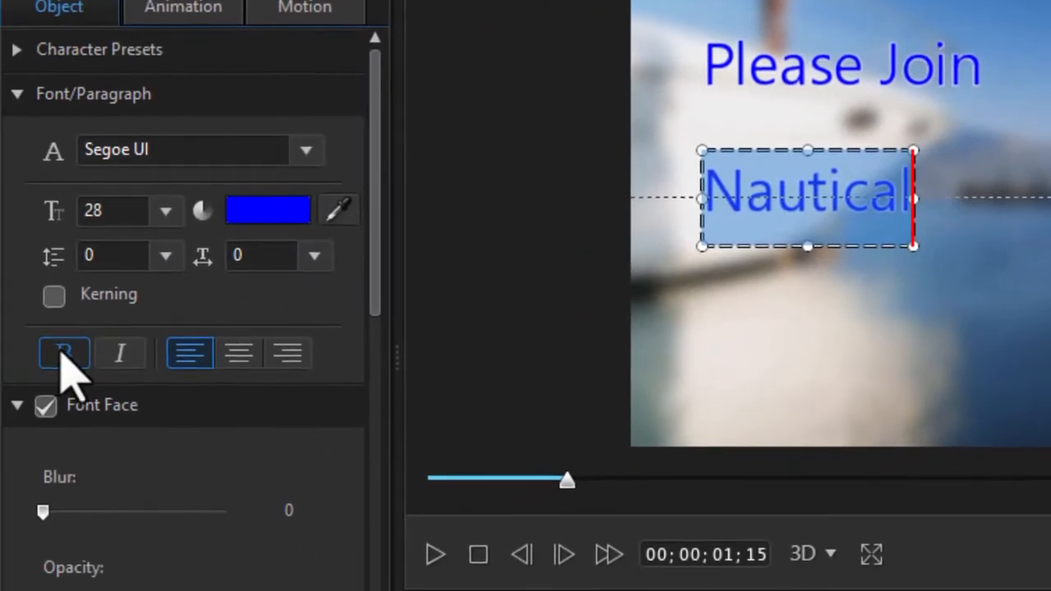
{"action": "left_click", "coordinate": [64, 353]}
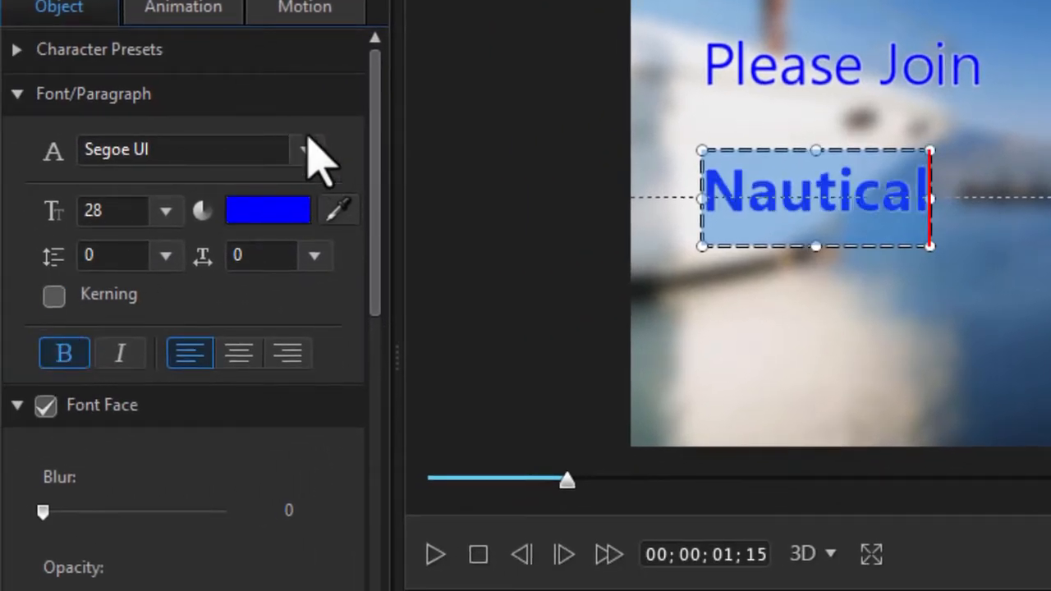
{"action": "left_click", "coordinate": [165, 212]}
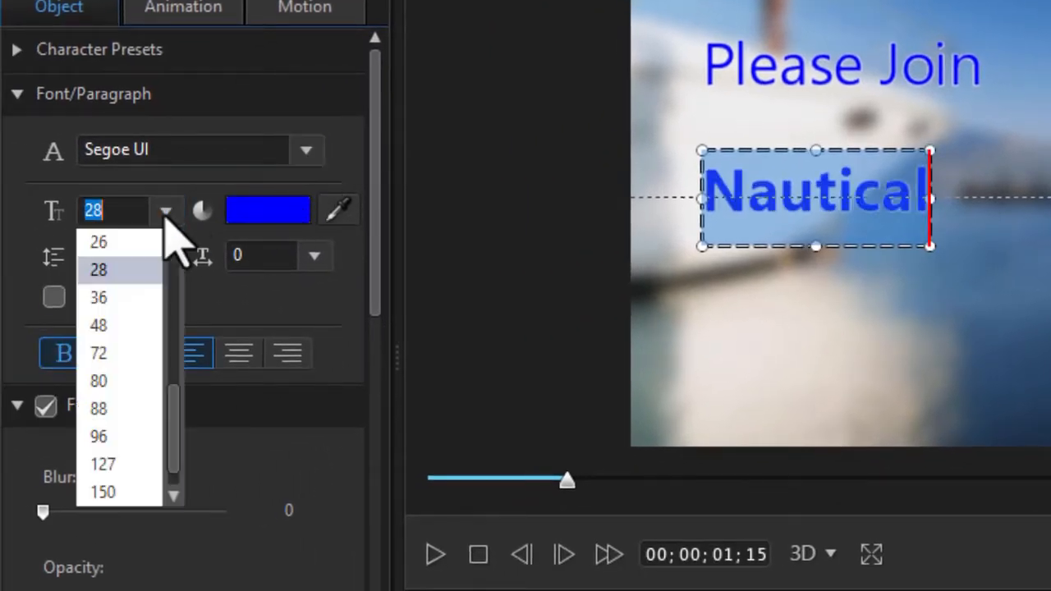
{"action": "left_click", "coordinate": [141, 298]}
{"action": "type", "text": "30"}
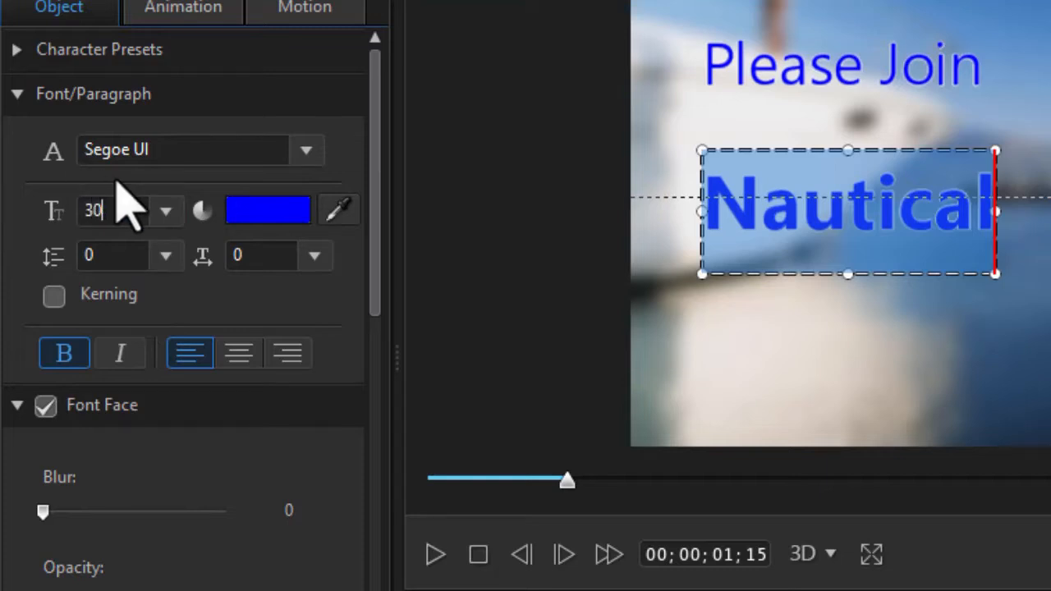
{"action": "key", "text": "Return"}
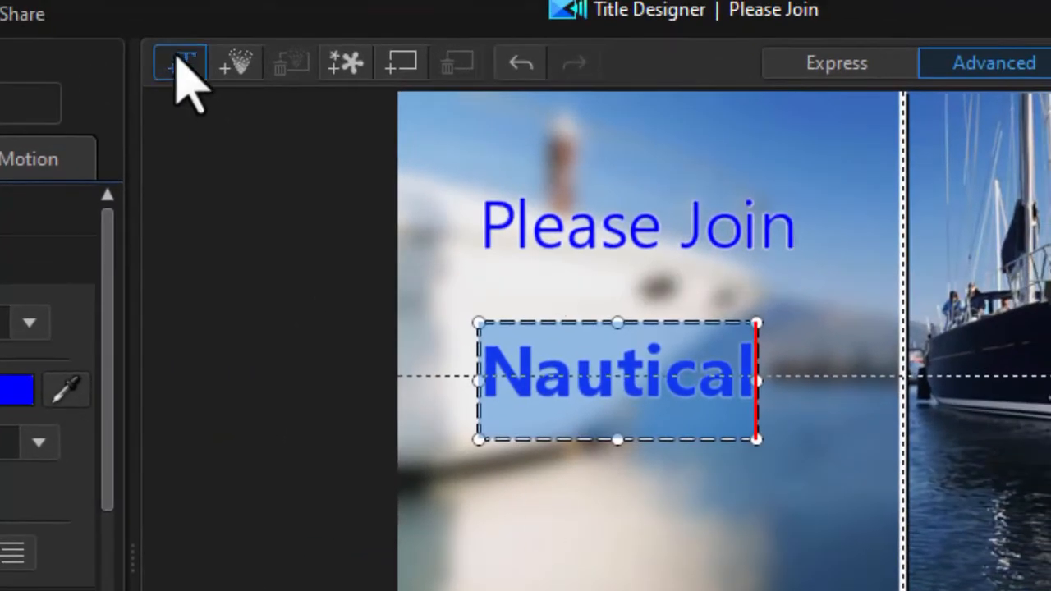
Add separate text objects "Safety" and "Team" and stack them left-aligned beneath "Nautical"
{"action": "left_click", "coordinate": [177, 64]}
{"action": "type", "text": "Safety"}
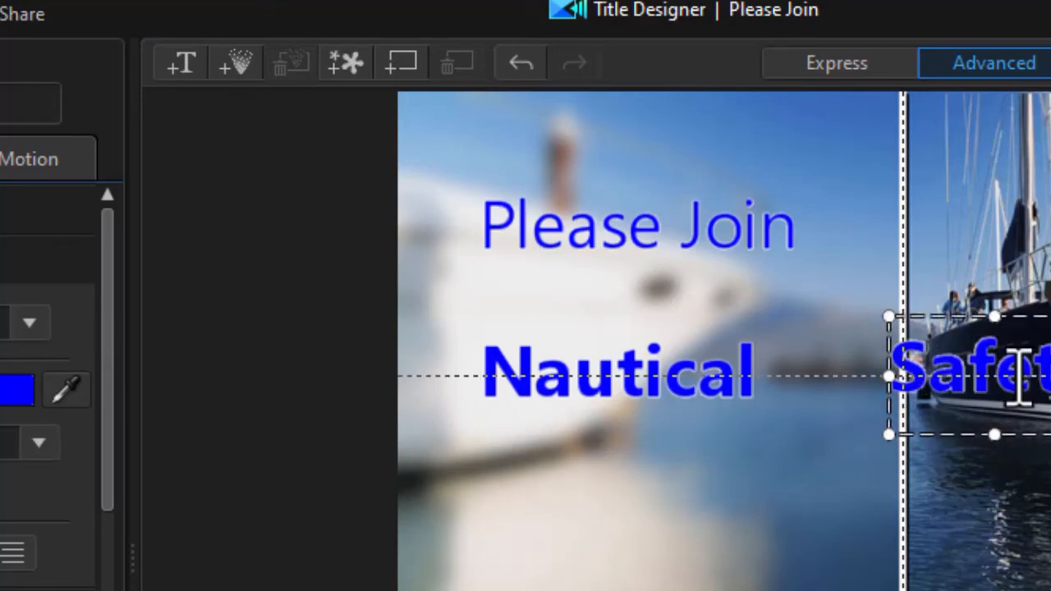
{"action": "left_click_drag", "start_coordinate": [953, 309], "coordinate": [548, 398]}
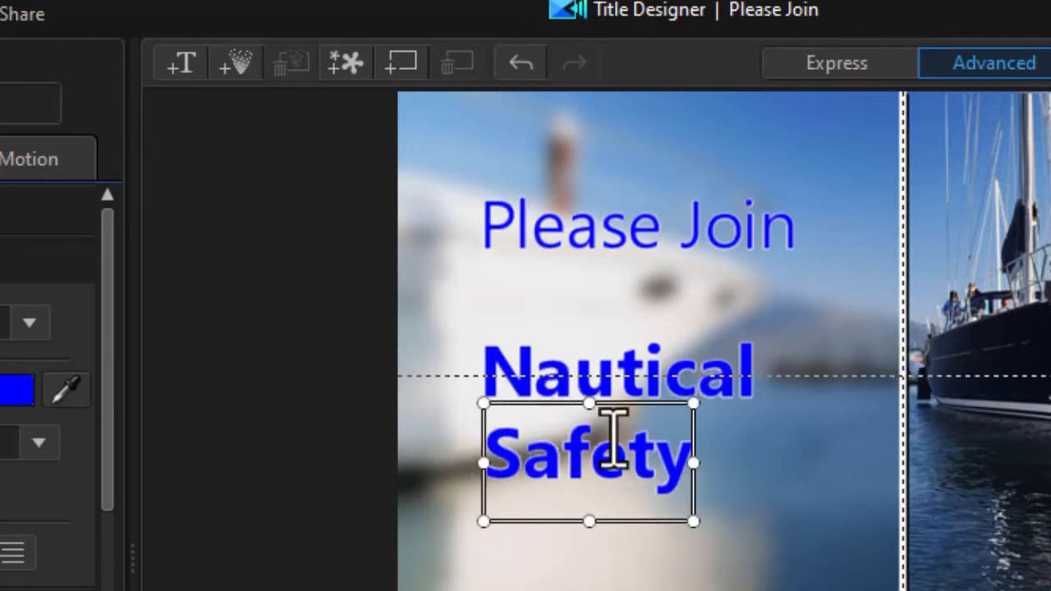
{"action": "left_click", "coordinate": [182, 64]}
{"action": "left_click_drag", "start_coordinate": [509, 407], "coordinate": [513, 497]}
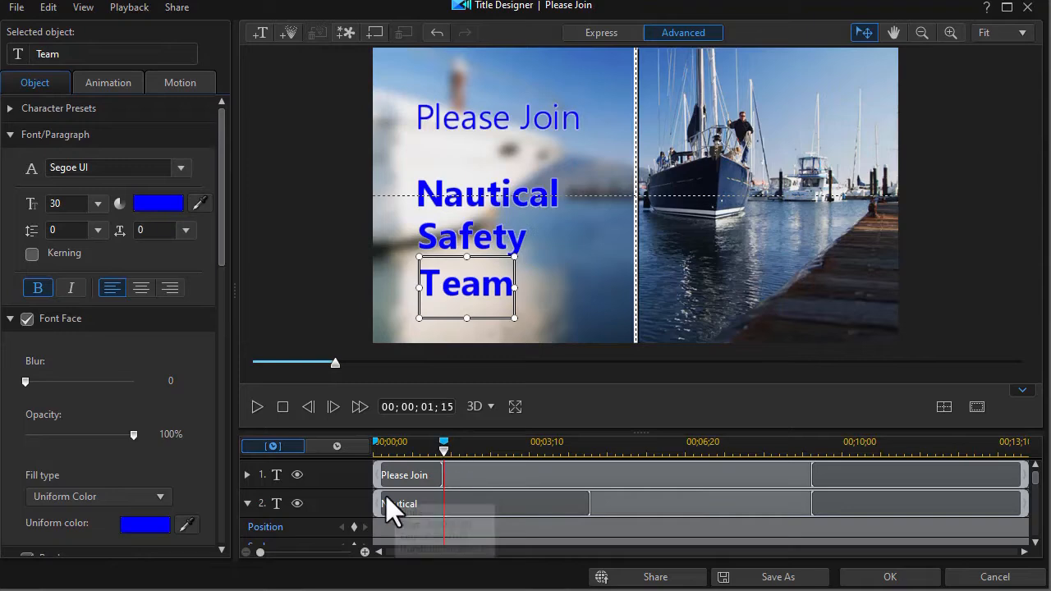
Trim the "Nautical" track to start at the 00;00;01;15 marker, and add a timeline marker at 00;00;03;15
{"action": "left_click_drag", "start_coordinate": [372, 505], "coordinate": [444, 504]}
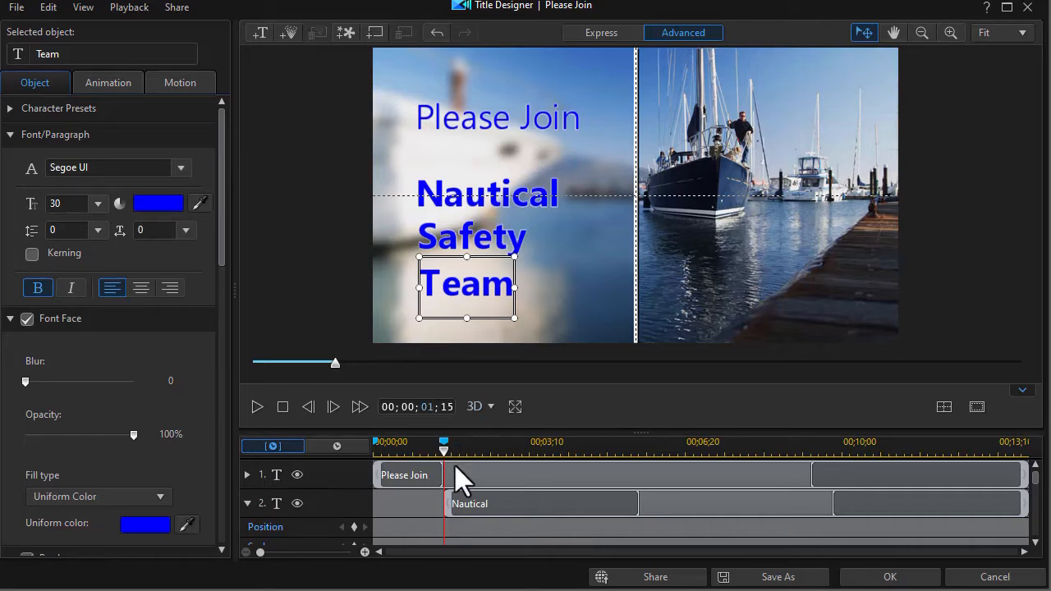
{"action": "type", "text": "3"}
{"action": "key", "text": "Return"}
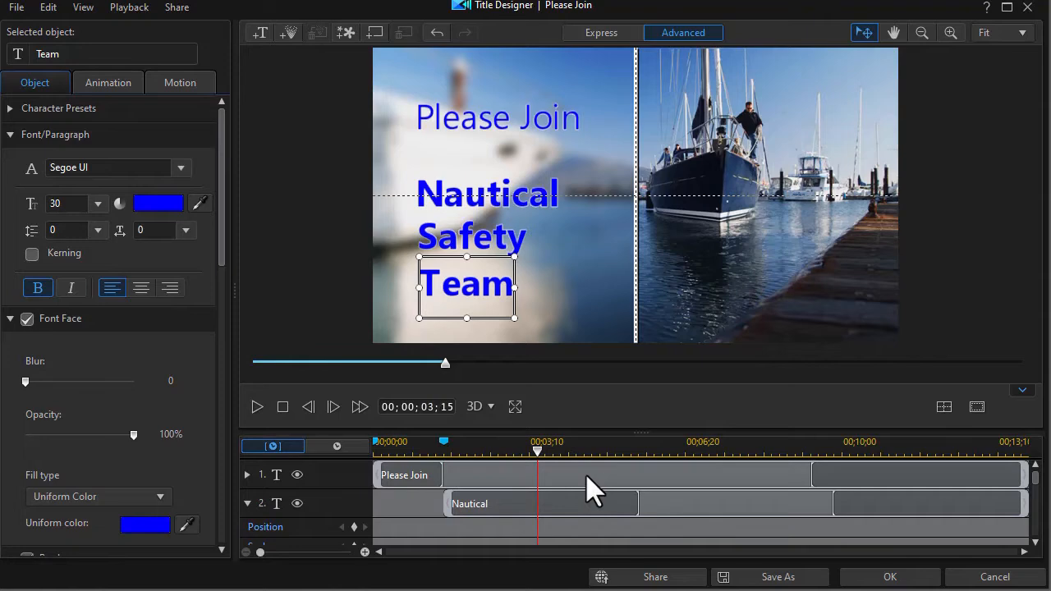
{"action": "right_click", "coordinate": [535, 446]}
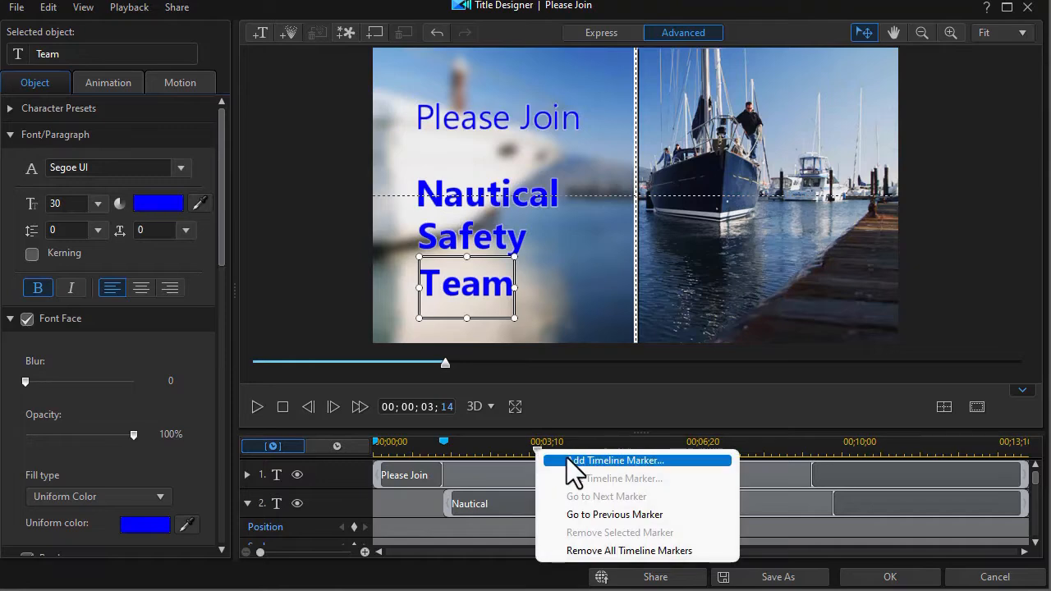
{"action": "left_click", "coordinate": [566, 457]}
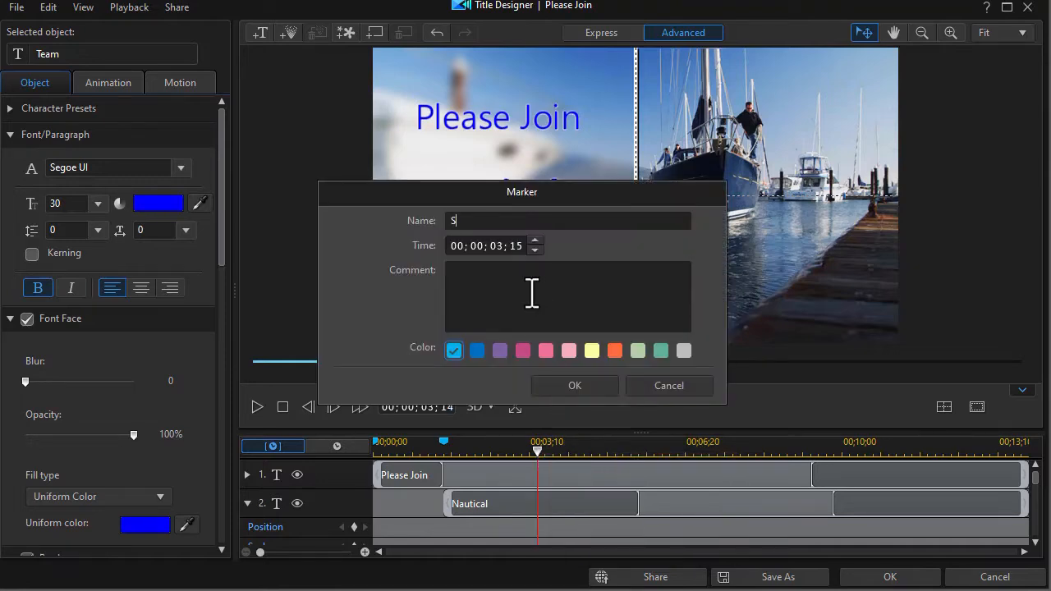
Trim the "Safety" track to start at the 00;00;03;15 marker, and add a timeline marker at 00;00;05;15
{"action": "mouse_move", "coordinate": [1035, 478]}
{"action": "left_mouse_down"}
{"action": "mouse_move", "coordinate": [1040, 504]}
{"action": "mouse_move", "coordinate": [1033, 476]}
{"action": "left_mouse_up"}
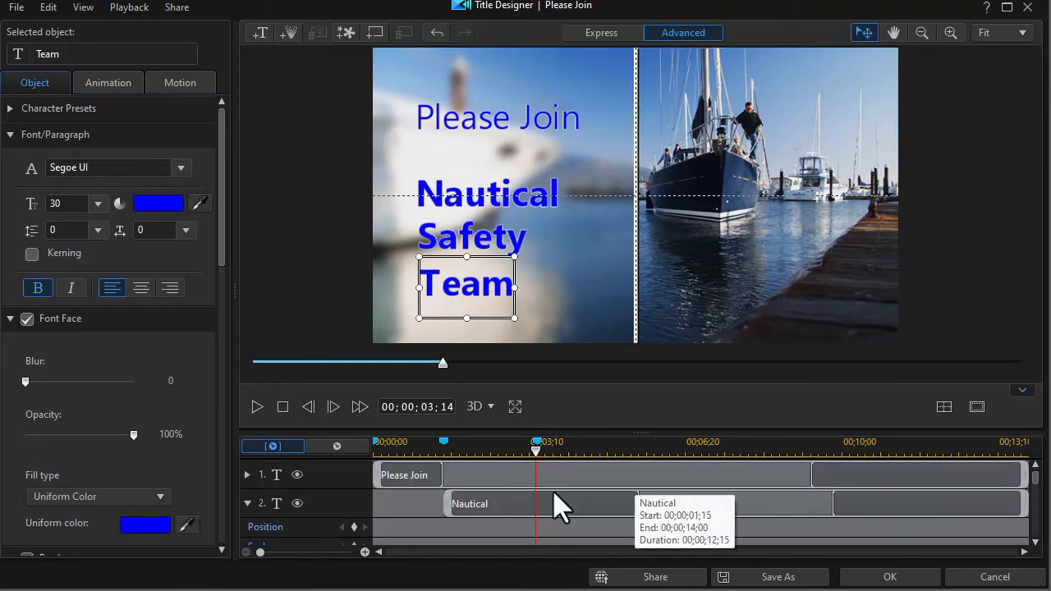
{"action": "left_click", "coordinate": [247, 504]}
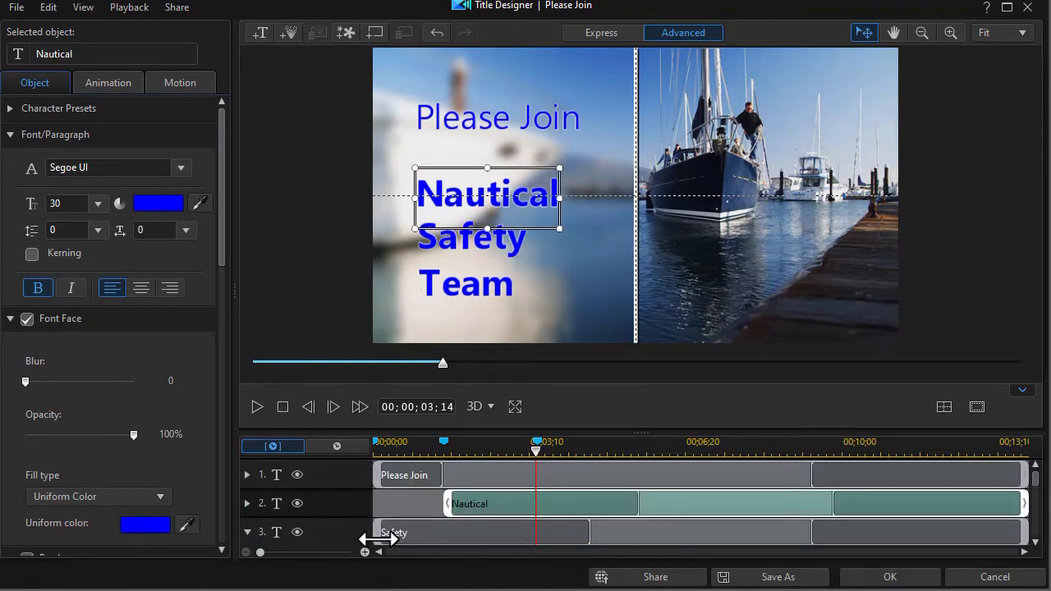
{"action": "left_click_drag", "start_coordinate": [379, 533], "coordinate": [536, 534]}
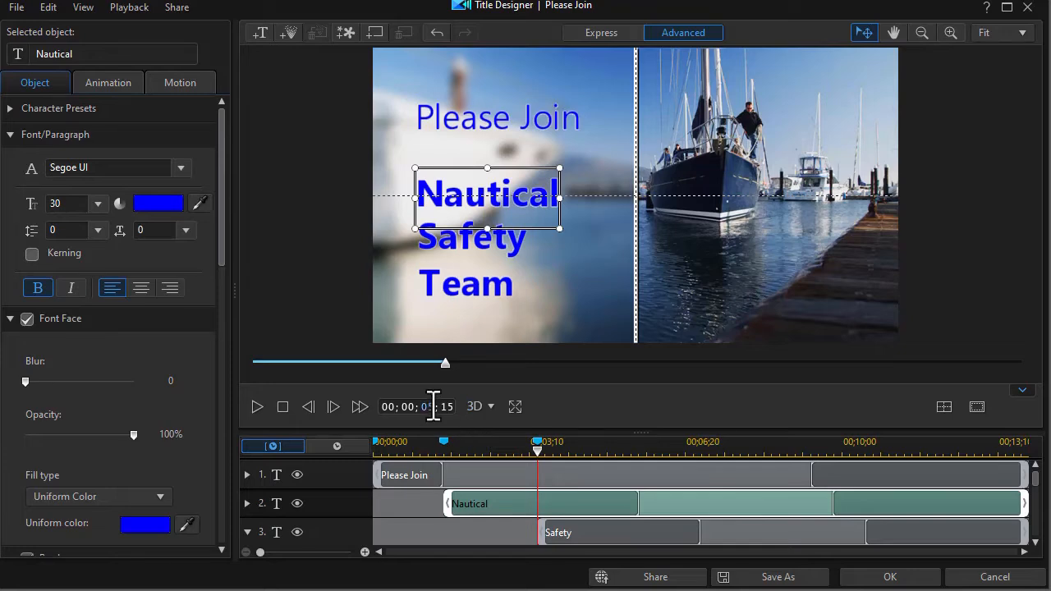
{"action": "key", "text": "Return"}
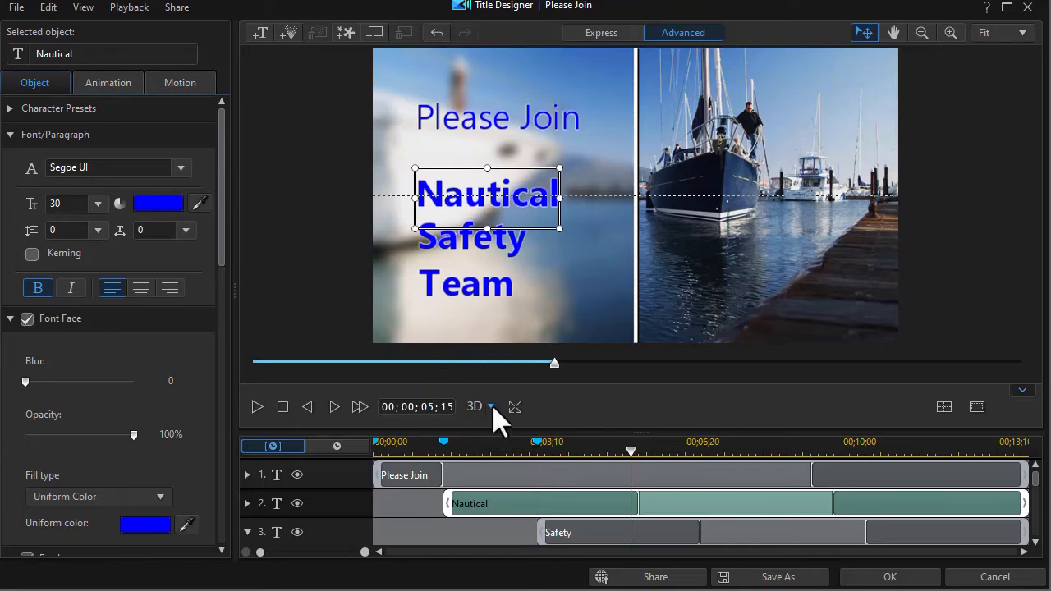
{"action": "right_click", "coordinate": [628, 453]}
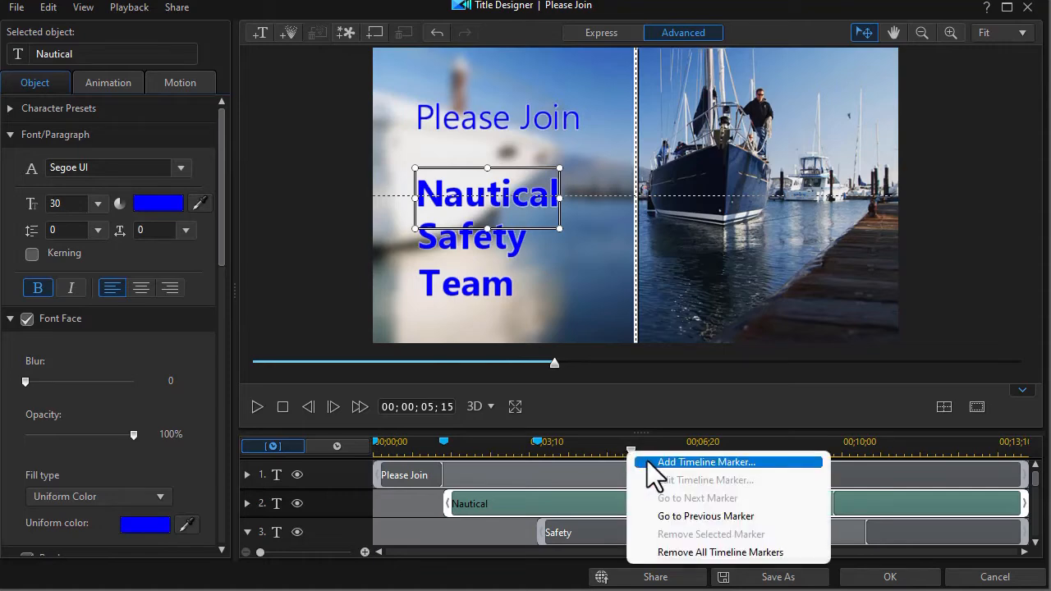
{"action": "left_click", "coordinate": [648, 460]}
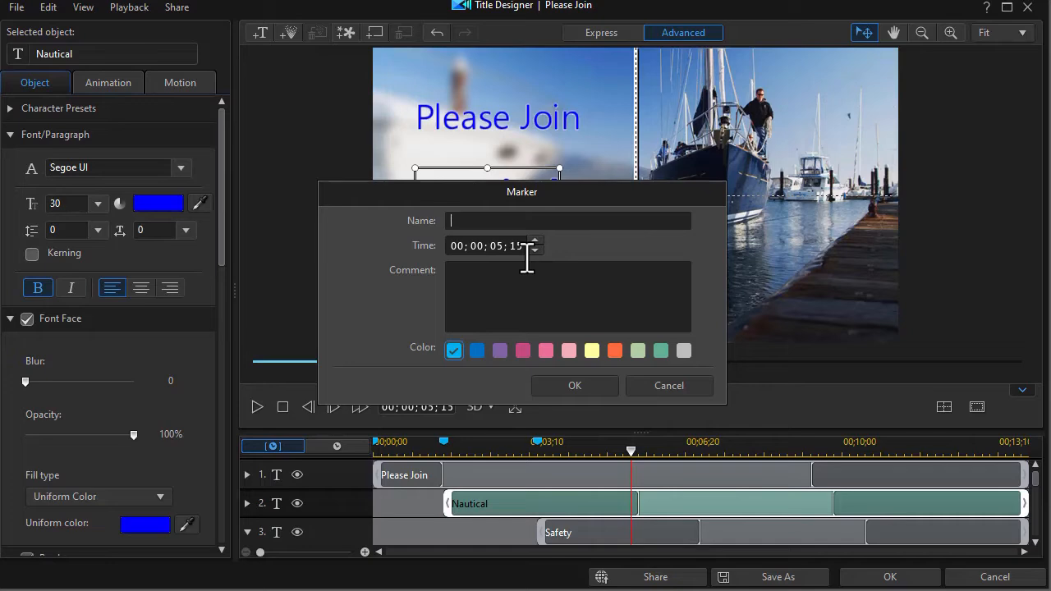
Trim the "Team" track to start at the 00;00;05;15 marker, and play back the finished title in the main project preview
{"action": "mouse_move", "coordinate": [1036, 486]}
{"action": "left_mouse_down"}
{"action": "mouse_move", "coordinate": [1036, 496]}
{"action": "mouse_move", "coordinate": [1036, 485]}
{"action": "left_mouse_up"}
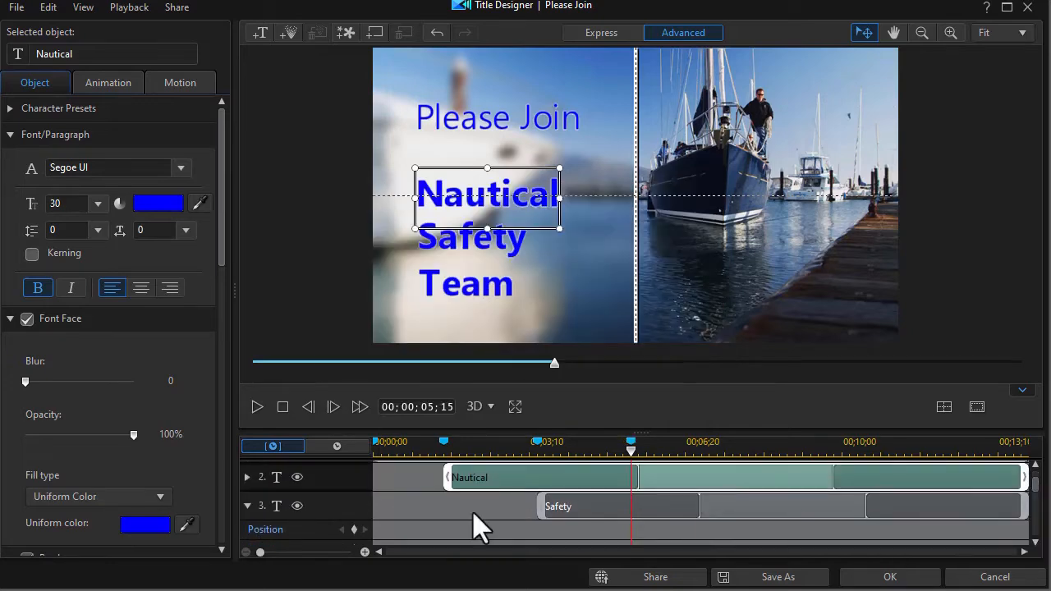
{"action": "left_click", "coordinate": [247, 506]}
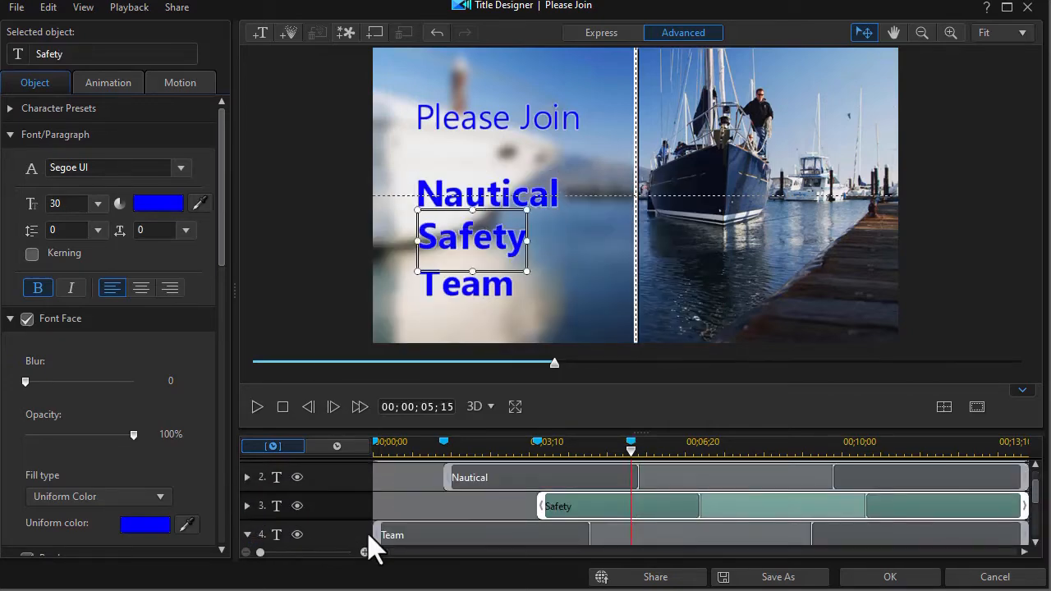
{"action": "mouse_move", "coordinate": [415, 529]}
{"action": "left_mouse_down"}
{"action": "mouse_move", "coordinate": [646, 530]}
{"action": "mouse_move", "coordinate": [630, 534]}
{"action": "left_mouse_up"}
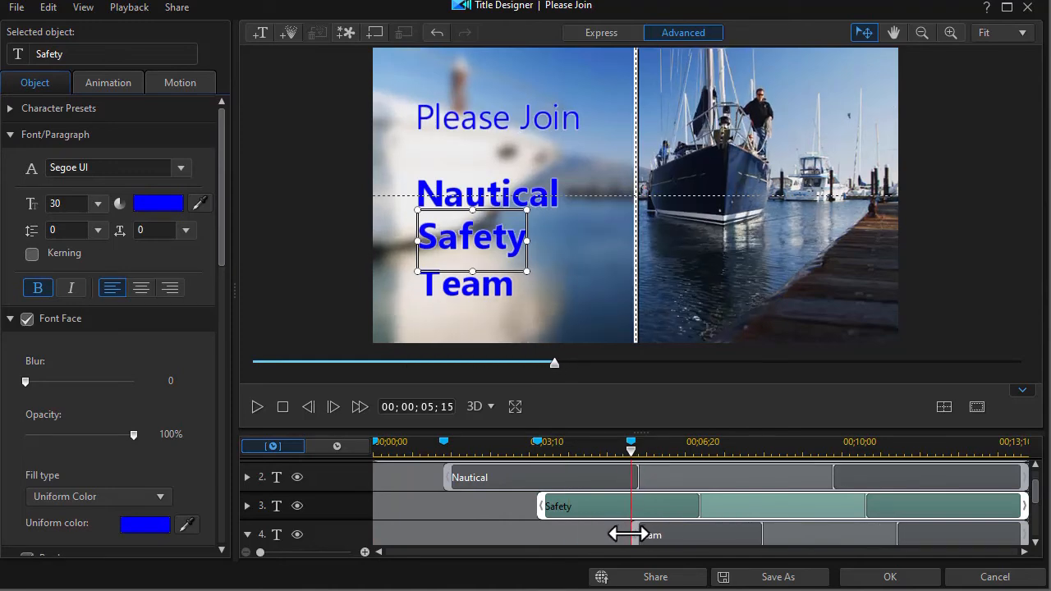
{"action": "left_click_drag", "start_coordinate": [631, 534], "coordinate": [630, 533]}
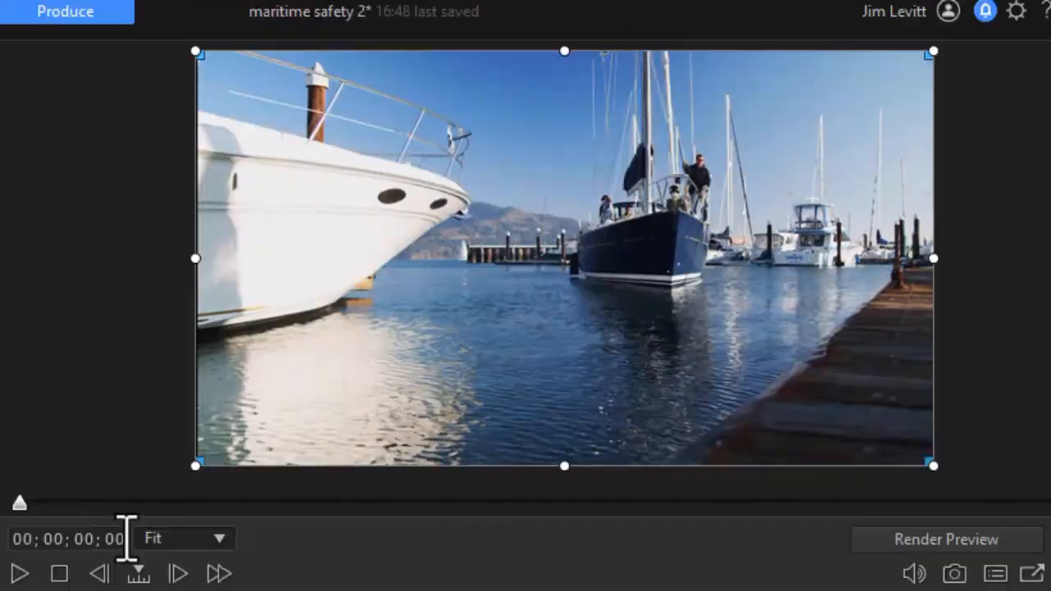
{"action": "left_click", "coordinate": [20, 575]}
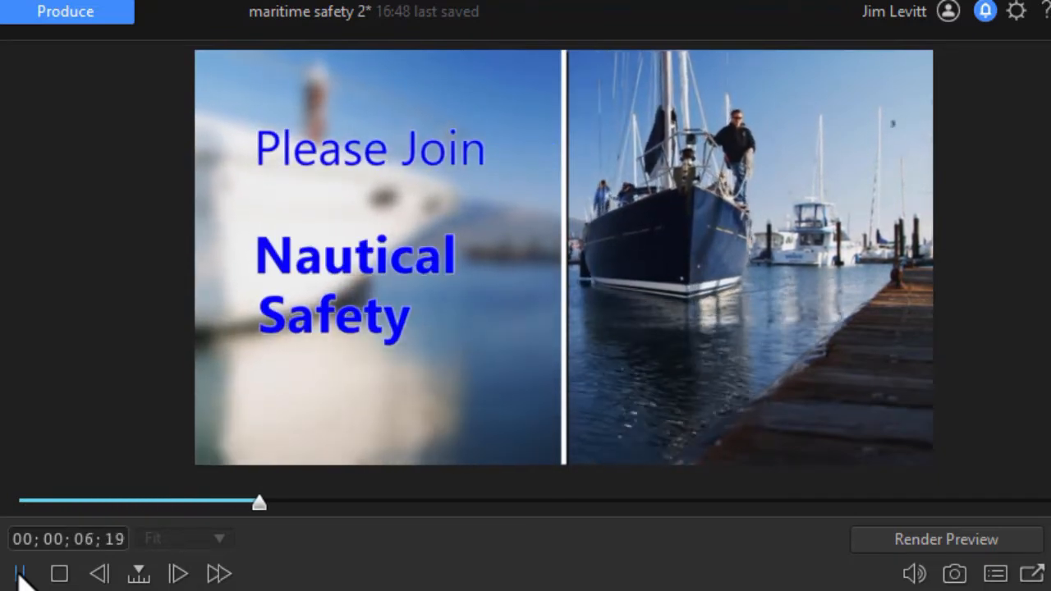
{"action": "left_click", "coordinate": [20, 573]}
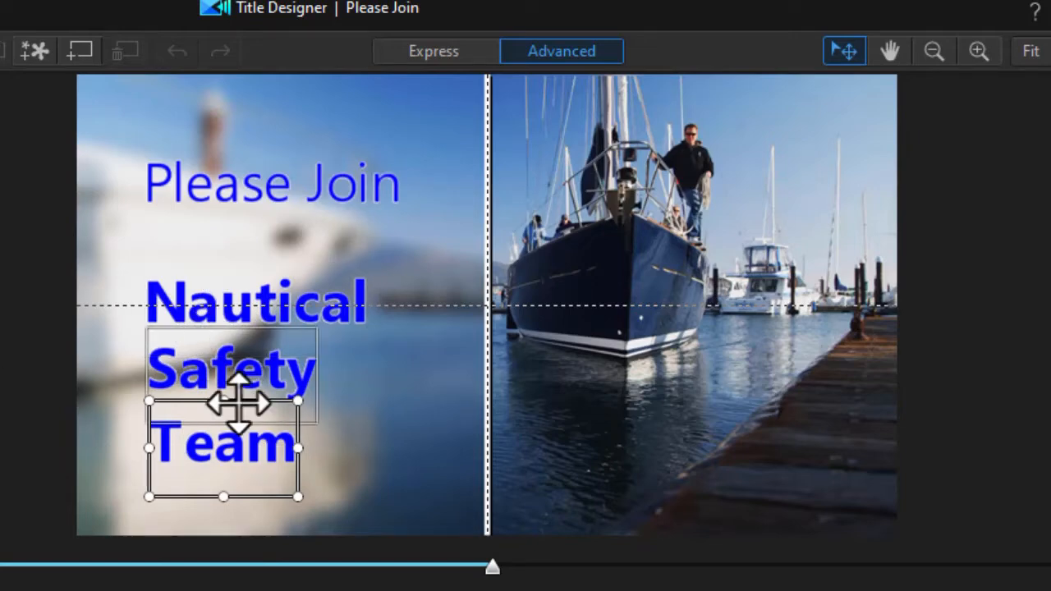
Enable a Title Reveal Mask on "Nautical" and lower the mask's upper edge to just above the word, a height of about 0.633
{"action": "left_click", "coordinate": [216, 333]}
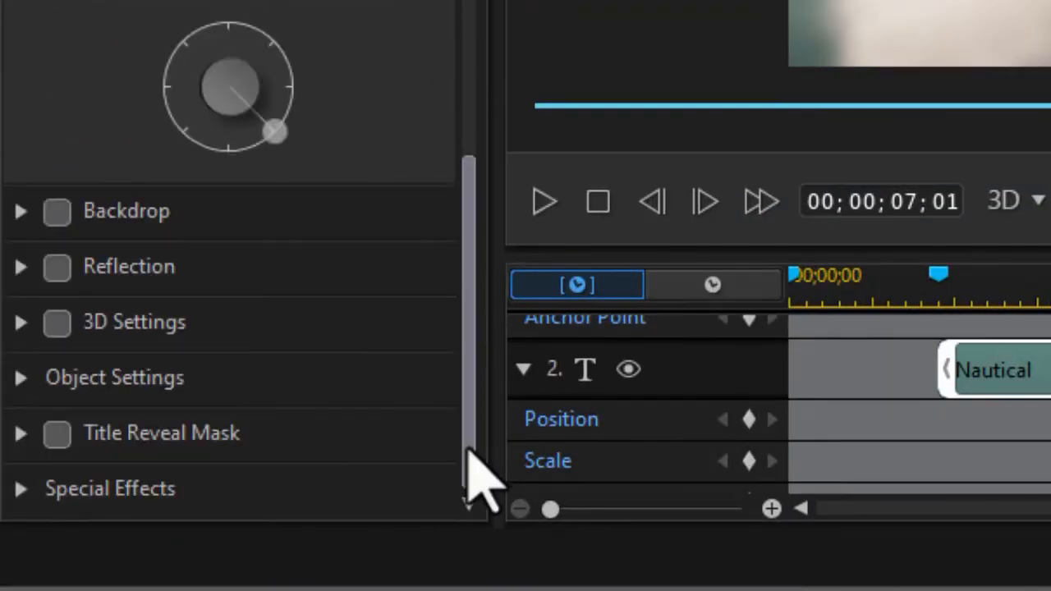
{"action": "left_click", "coordinate": [56, 434]}
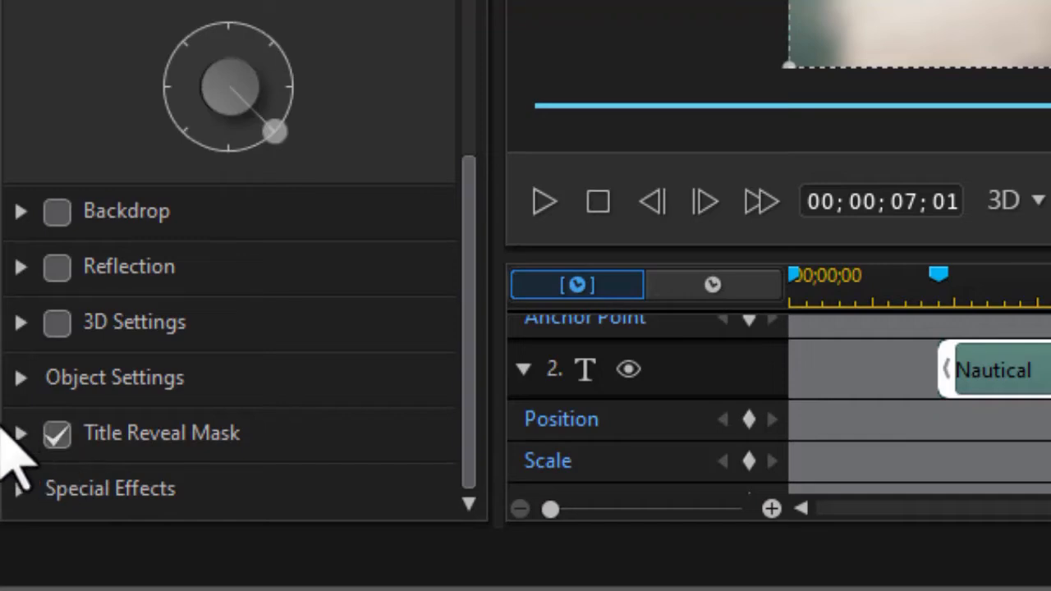
{"action": "left_click", "coordinate": [18, 433]}
{"action": "scroll", "coordinate": [293, 235], "scroll_direction": "down", "scroll_amount": 5}
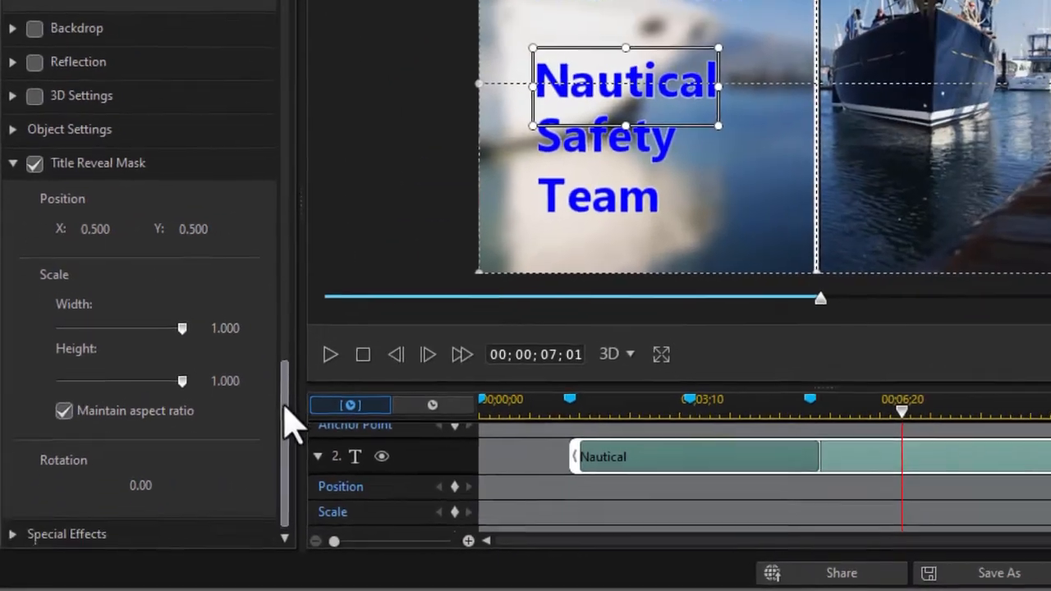
{"action": "scroll", "coordinate": [418, 362], "scroll_direction": "up", "scroll_amount": 3}
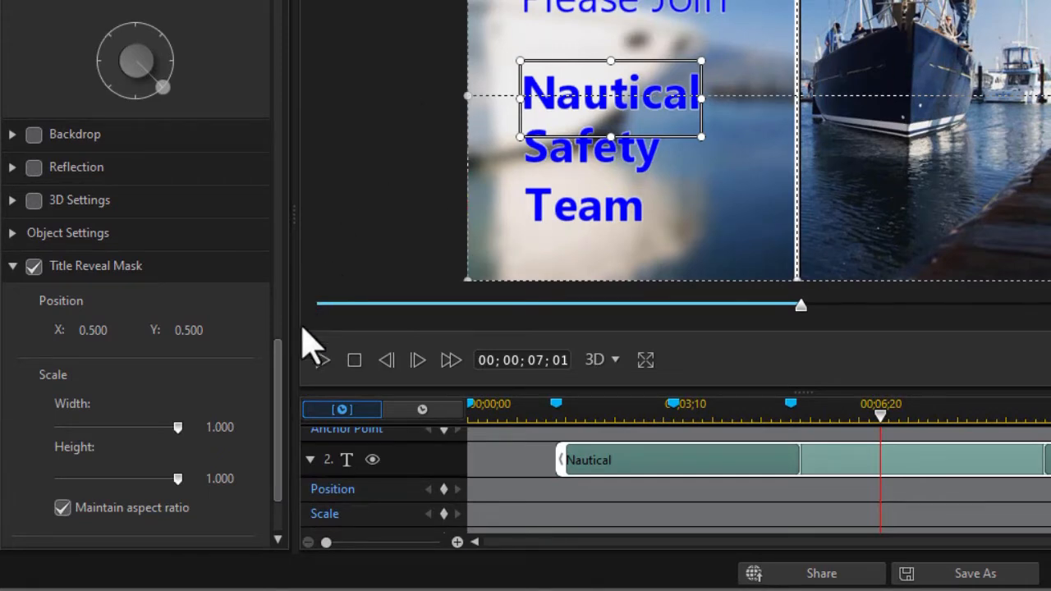
{"action": "left_click_drag", "start_coordinate": [282, 365], "coordinate": [275, 401]}
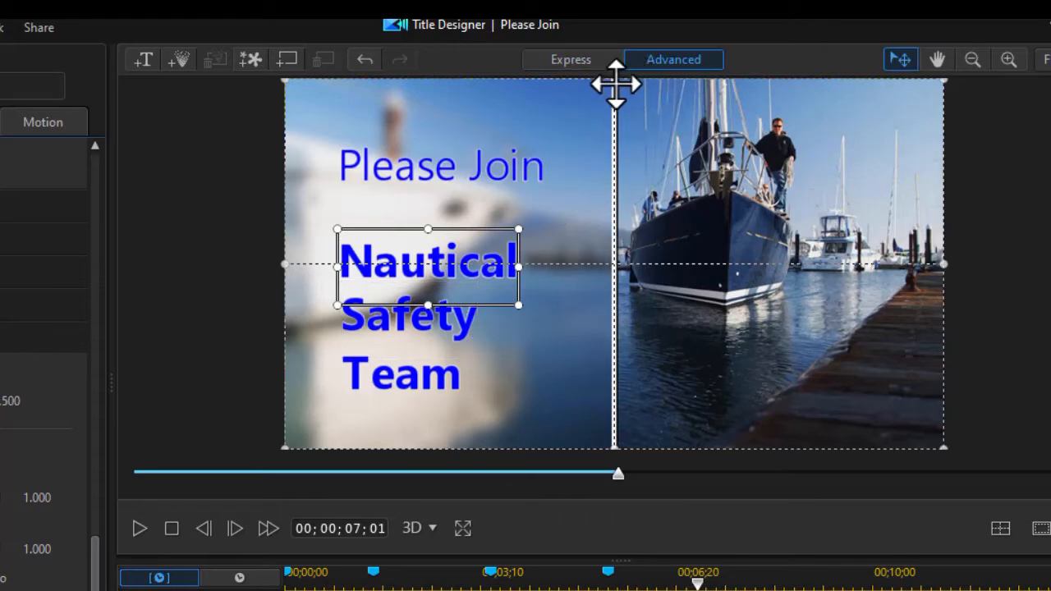
{"action": "left_click_drag", "start_coordinate": [611, 80], "coordinate": [602, 213]}
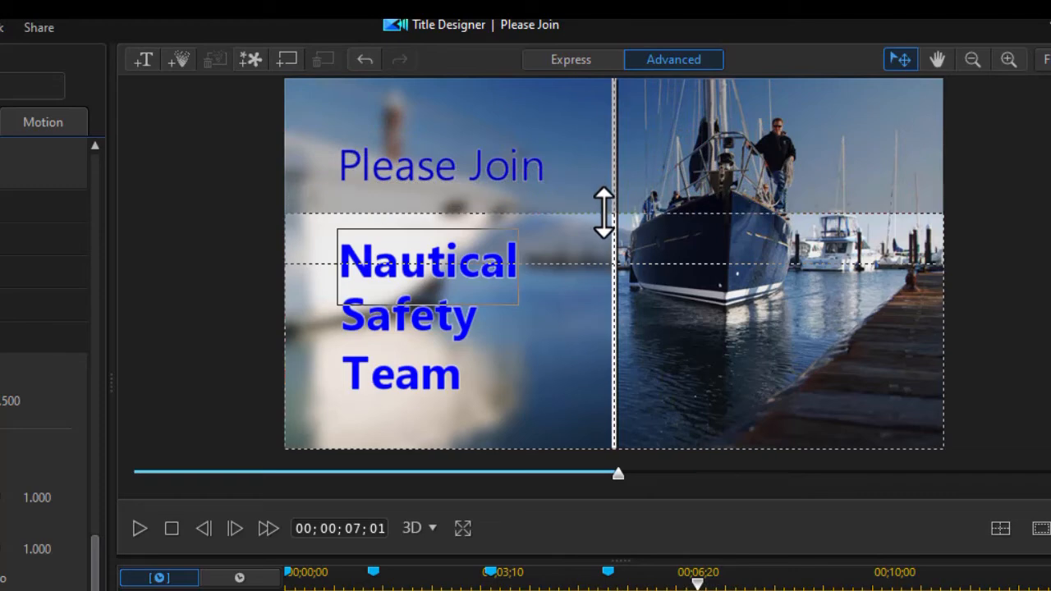
{"action": "left_click_drag", "start_coordinate": [603, 213], "coordinate": [604, 213]}
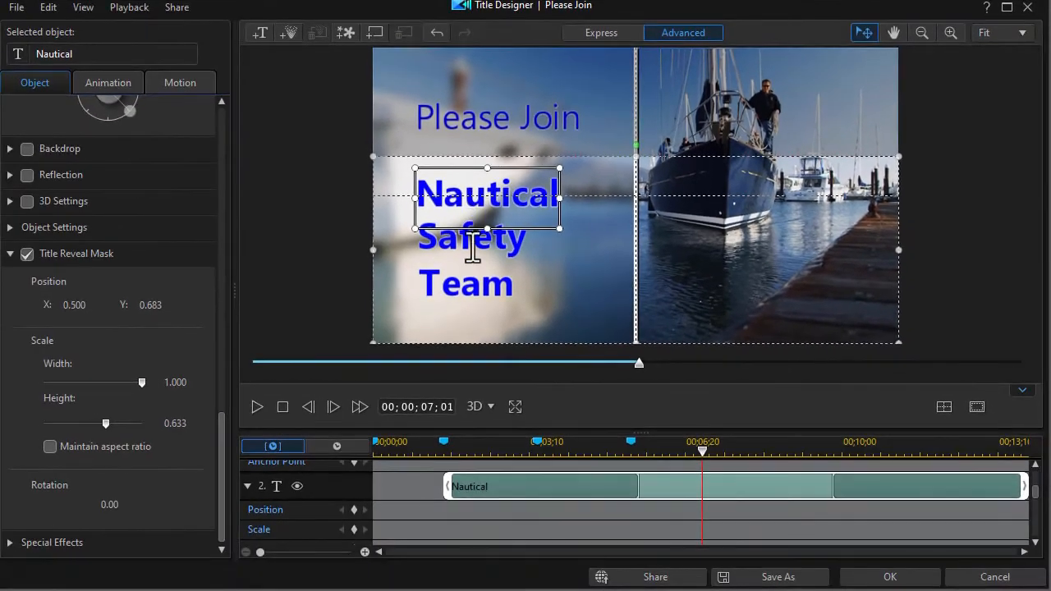
Add a Position keyframe to the "Nautical" track at 00;00;03;10
{"action": "left_click", "coordinate": [539, 447]}
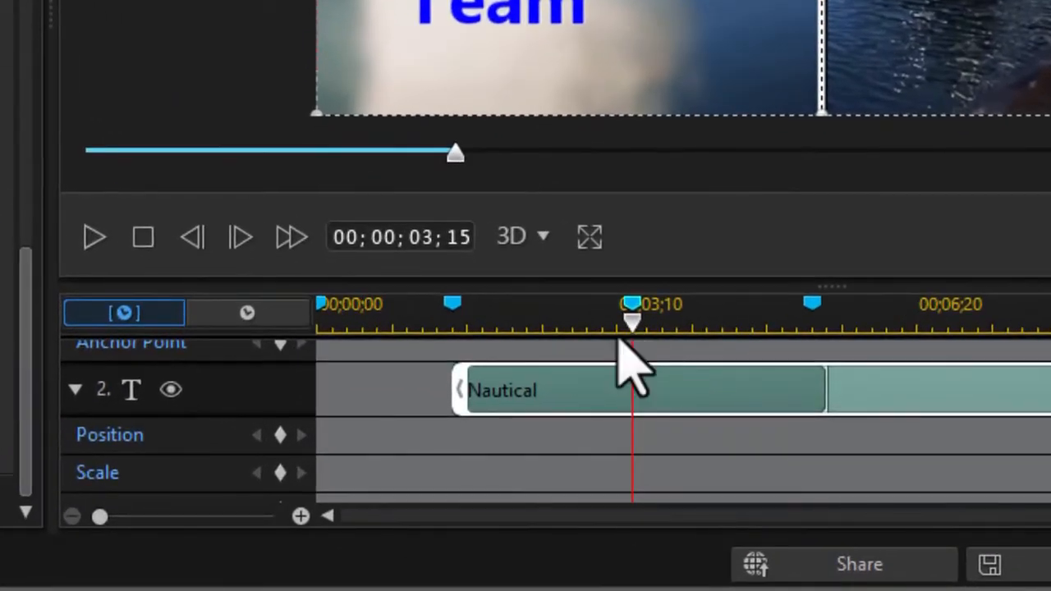
{"action": "left_click", "coordinate": [476, 247]}
{"action": "key", "text": "BackSpace"}
{"action": "key", "text": "BackSpace"}
{"action": "type", "text": "10"}
{"action": "key", "text": "Return"}
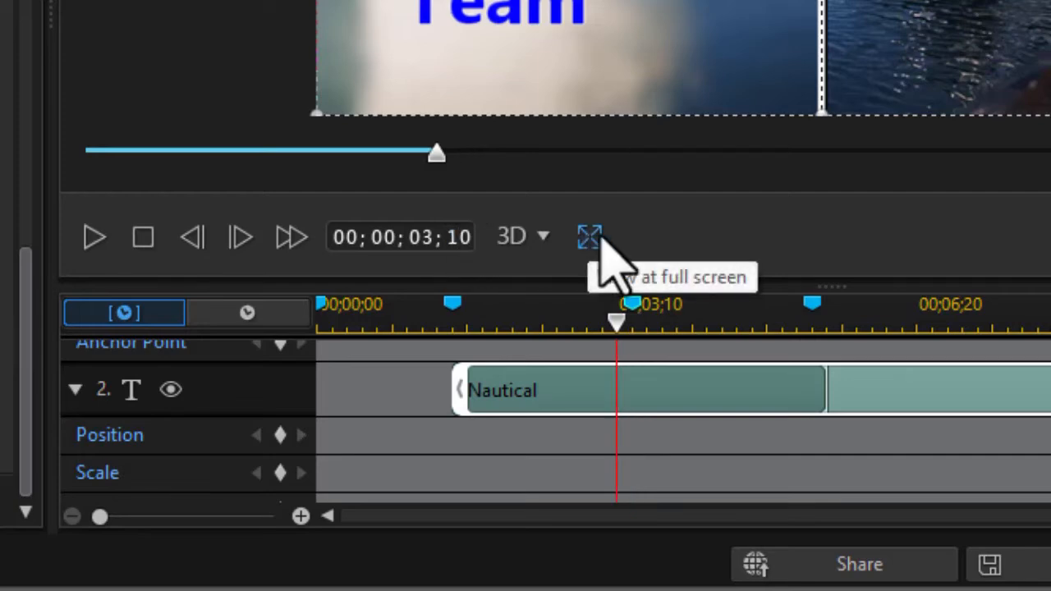
{"action": "left_click", "coordinate": [280, 435]}
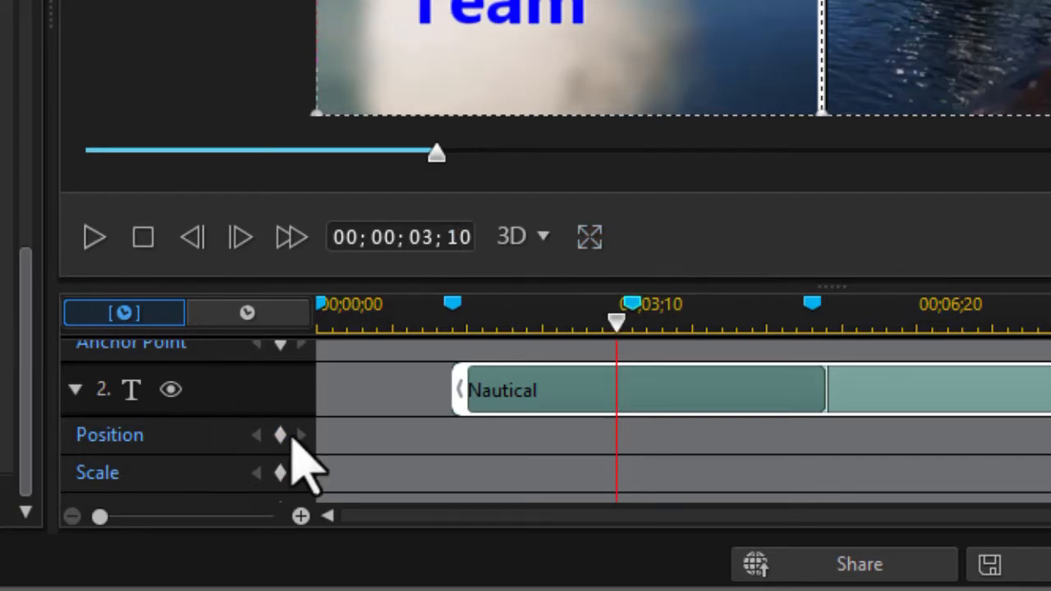
{"action": "left_click", "coordinate": [280, 437]}
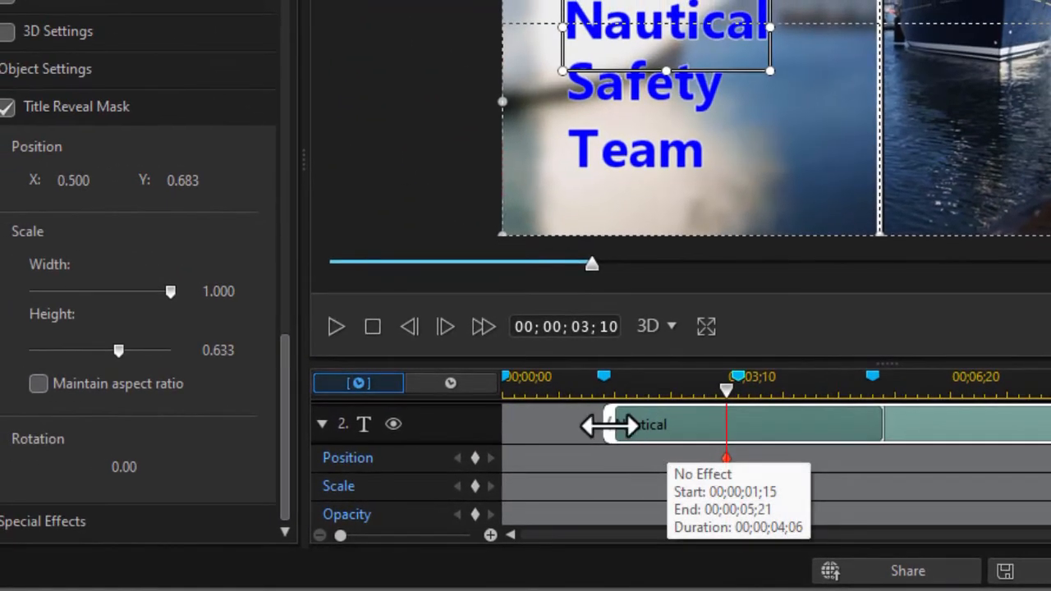
At the start of the "Nautical" track, 00;00;01;17, move the word up over "Please Join", outside its reveal mask
{"action": "left_click_drag", "start_coordinate": [608, 425], "coordinate": [610, 424]}
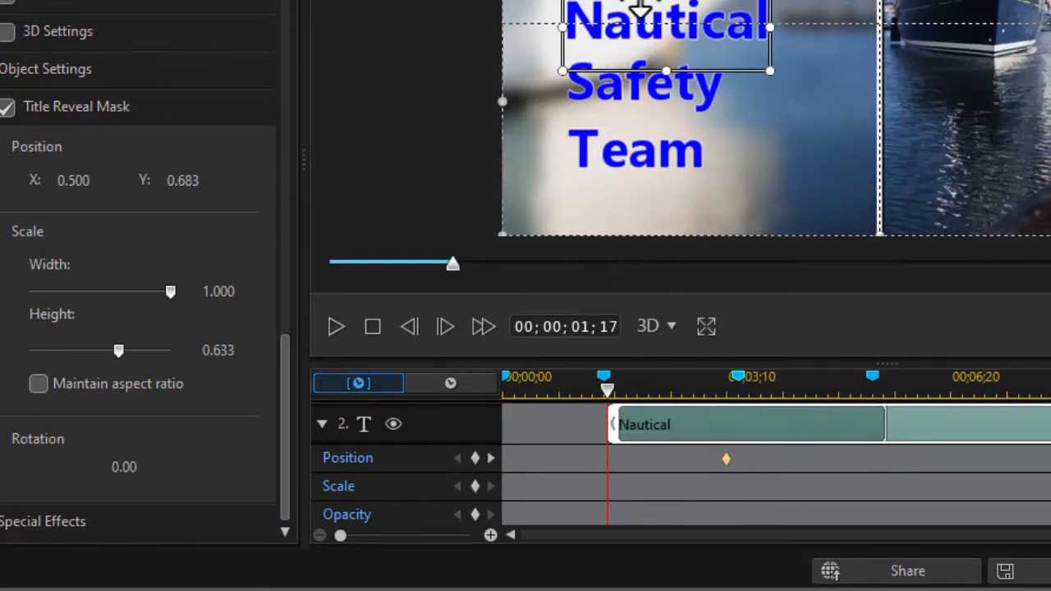
{"action": "left_click_drag", "start_coordinate": [640, 8], "coordinate": [640, 0]}
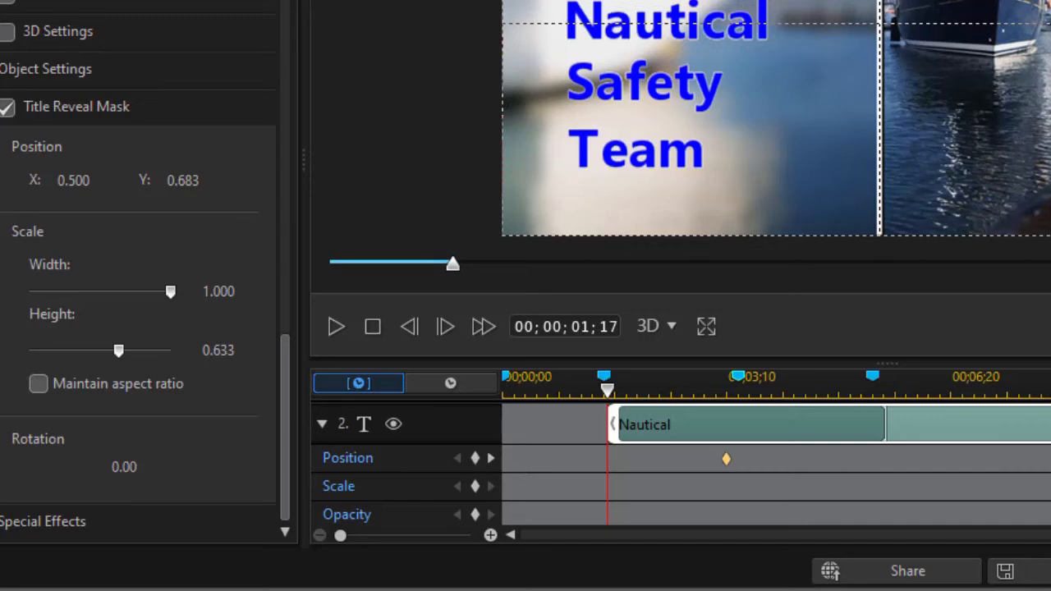
{"action": "left_click_drag", "start_coordinate": [639, 0], "coordinate": [640, 0]}
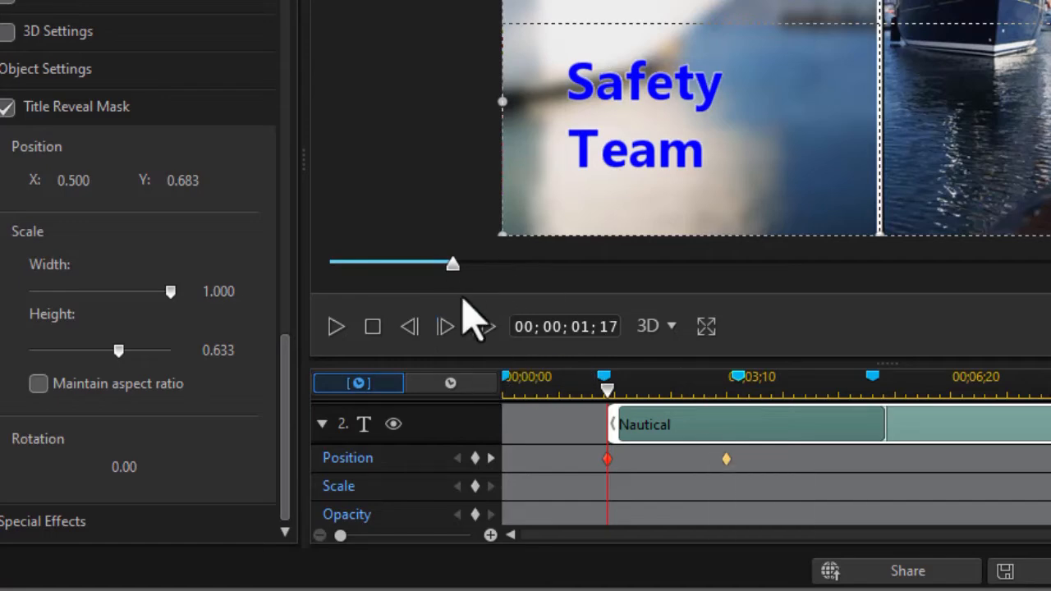
Play the title from the beginning to check the masked reveal of "Nautical"
{"action": "left_click_drag", "start_coordinate": [454, 275], "coordinate": [401, 275]}
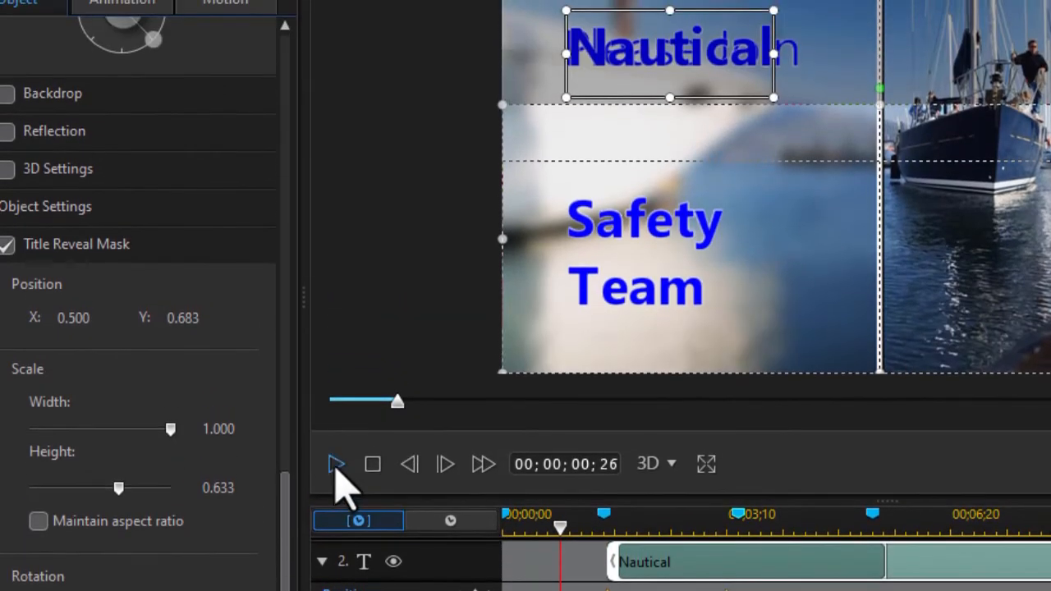
{"action": "left_click", "coordinate": [367, 468]}
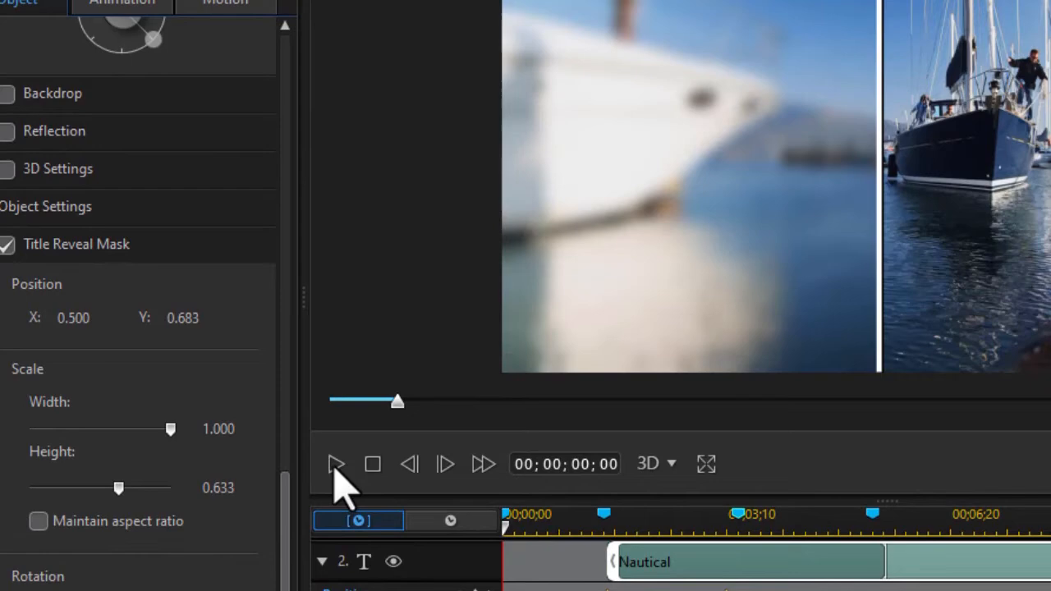
{"action": "left_click", "coordinate": [337, 465]}
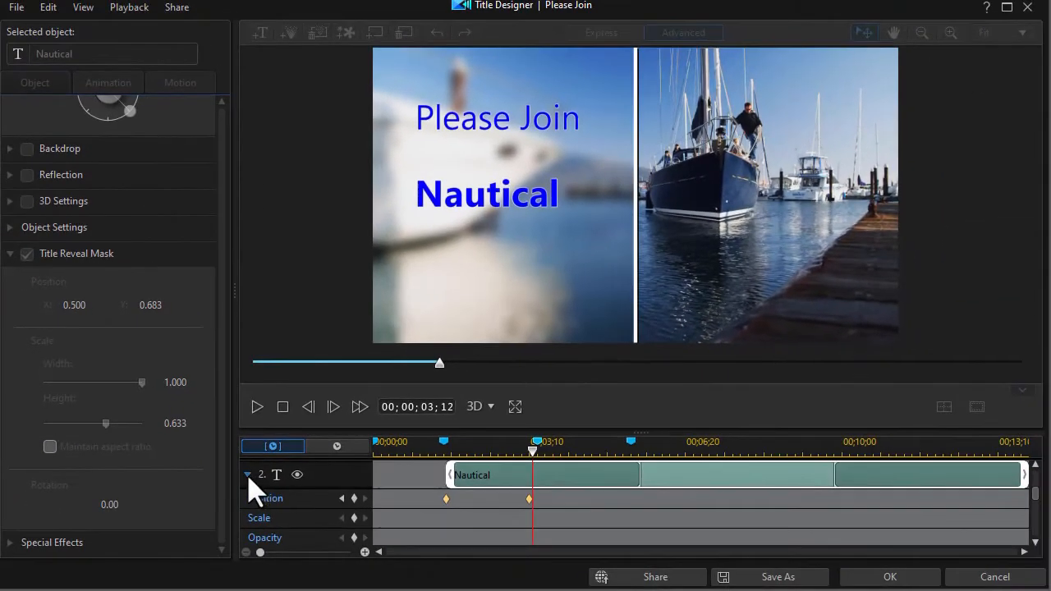
Collapse the "Nautical" track and add a Position keyframe to the "Safety" track at 00;00;05;10
{"action": "left_click", "coordinate": [247, 476]}
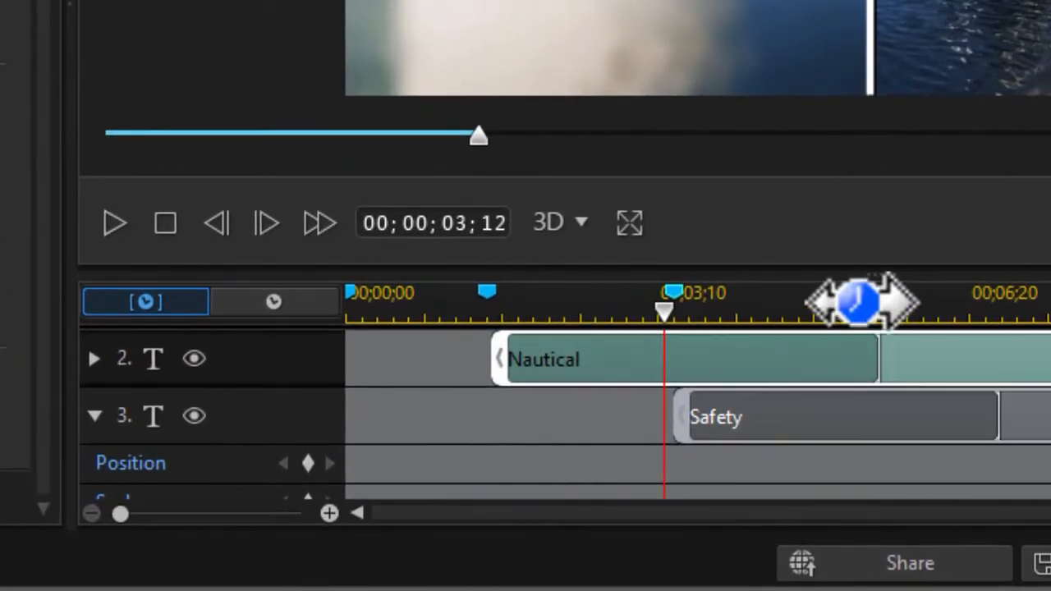
{"action": "left_click", "coordinate": [860, 297]}
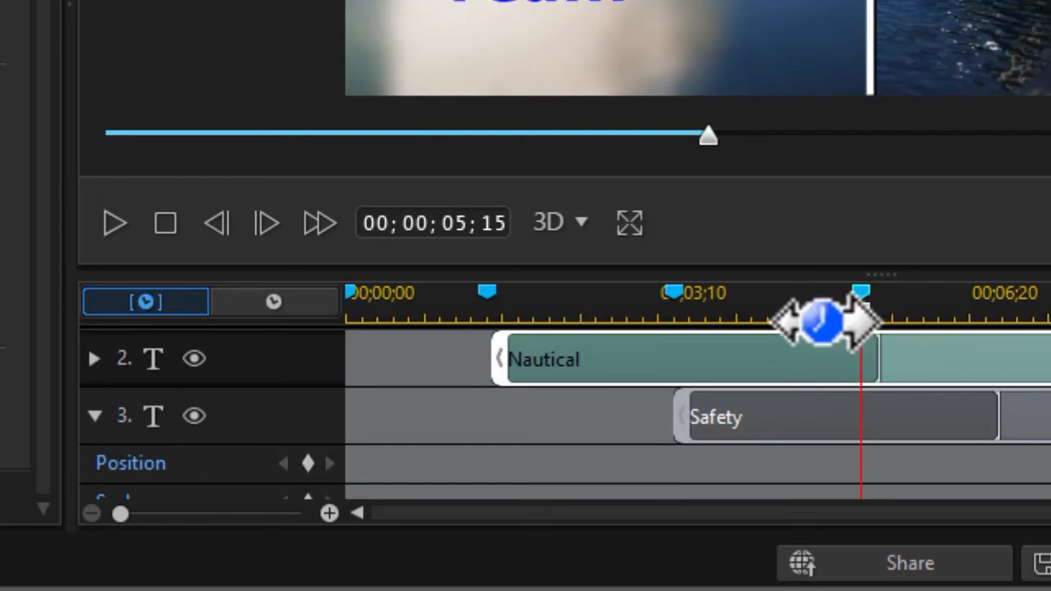
{"action": "left_click", "coordinate": [505, 223]}
{"action": "type", "text": "10"}
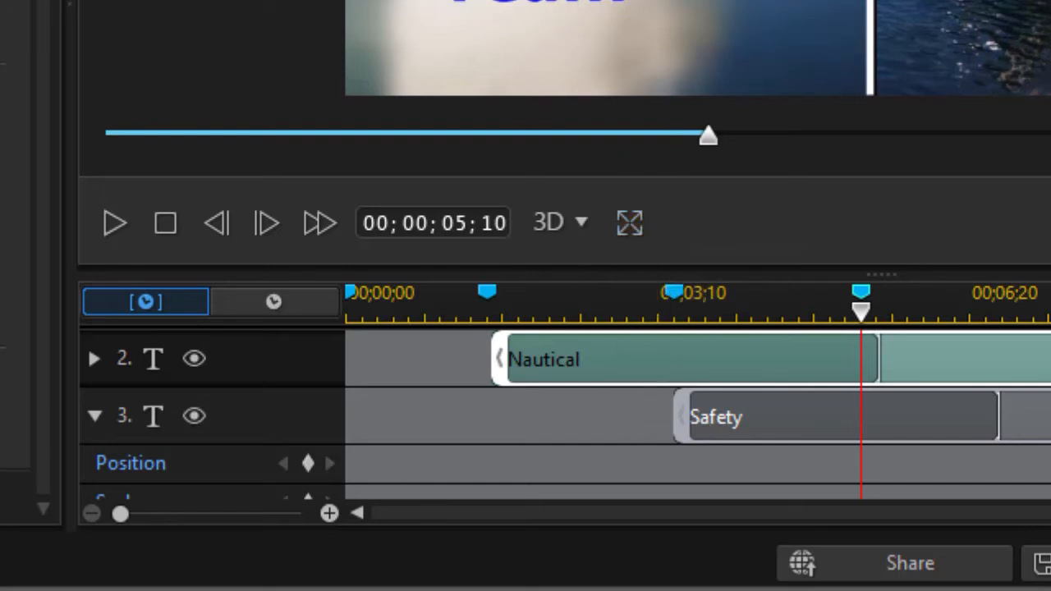
{"action": "left_click", "coordinate": [306, 461]}
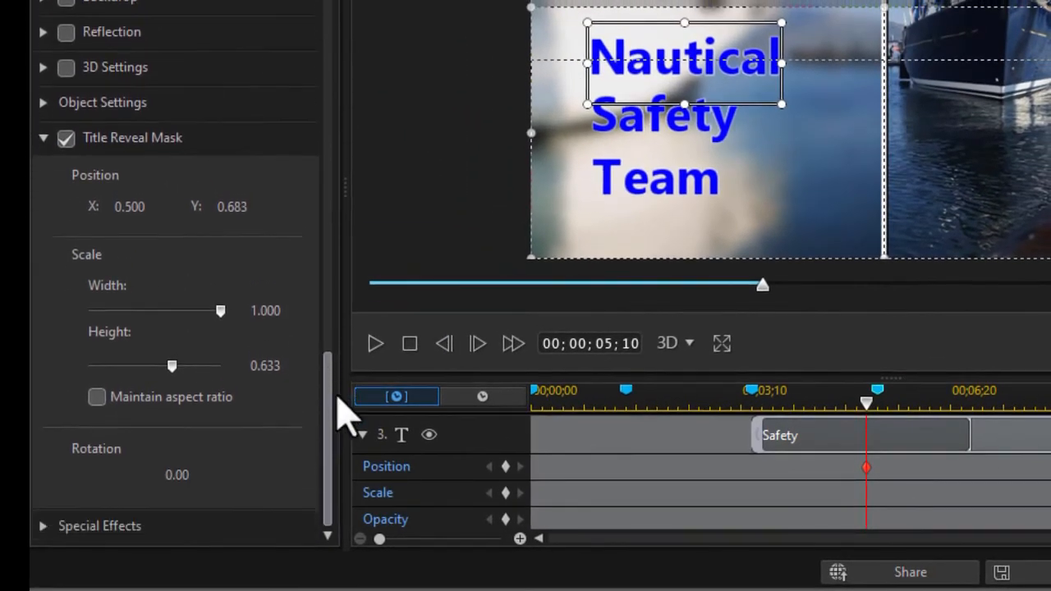
Enable a Title Reveal Mask on "Safety" and shift the mask down until its upper edge lies just above the word
{"action": "left_click", "coordinate": [64, 141]}
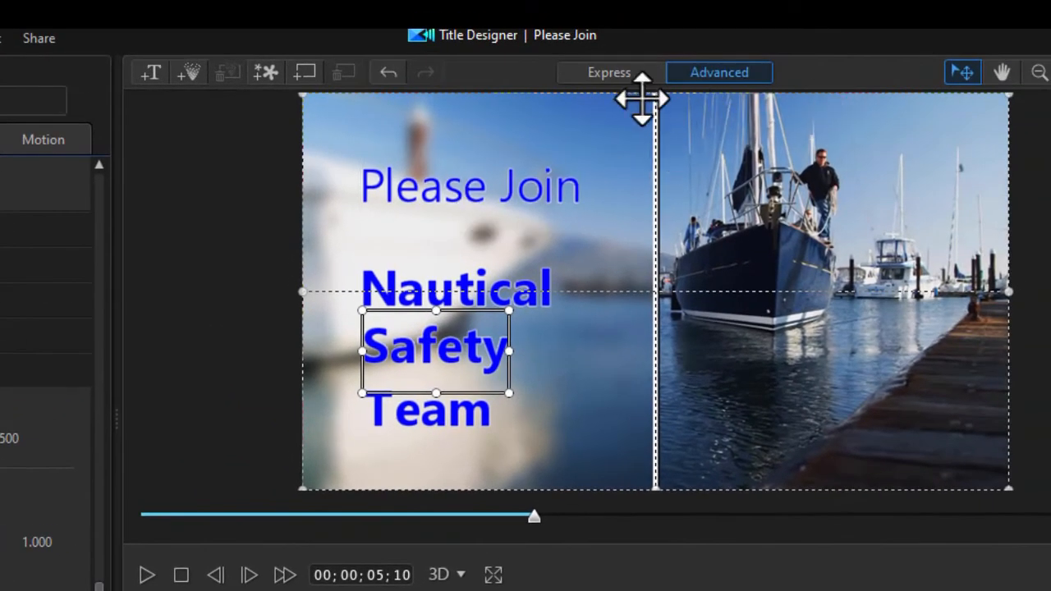
{"action": "left_click_drag", "start_coordinate": [642, 97], "coordinate": [642, 315]}
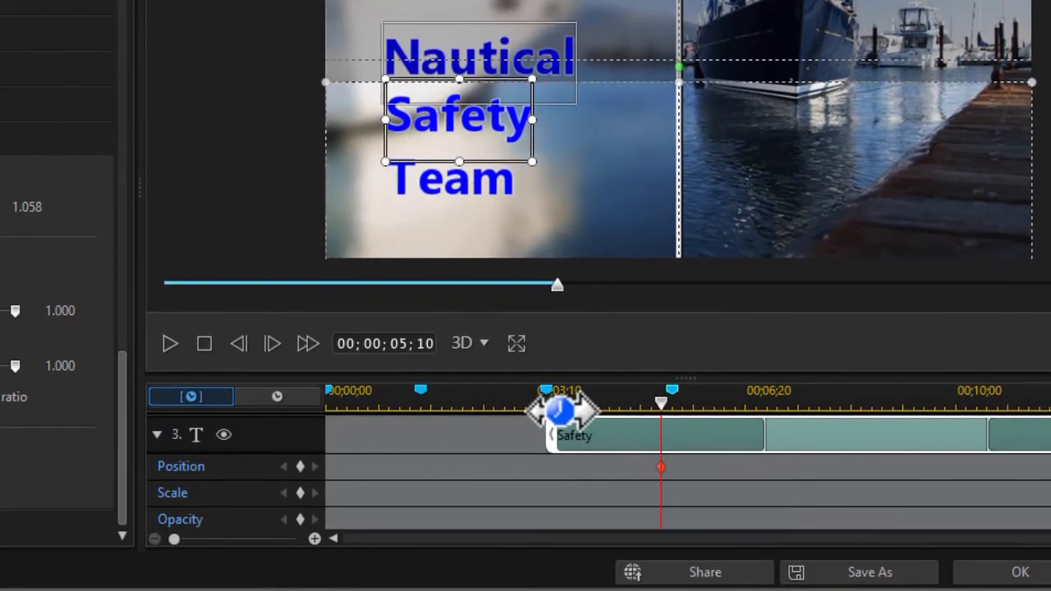
At the start of the "Safety" track, 00;00;03;15, move the word up over "Nautical", outside its reveal mask
{"action": "left_click_drag", "start_coordinate": [553, 435], "coordinate": [548, 421]}
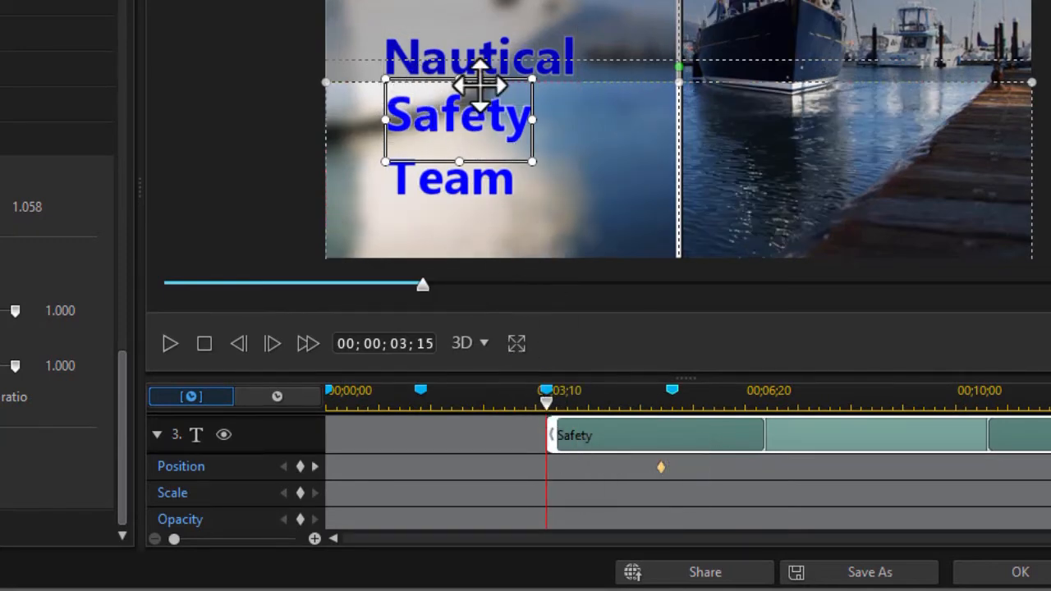
{"action": "left_click_drag", "start_coordinate": [487, 82], "coordinate": [478, 18]}
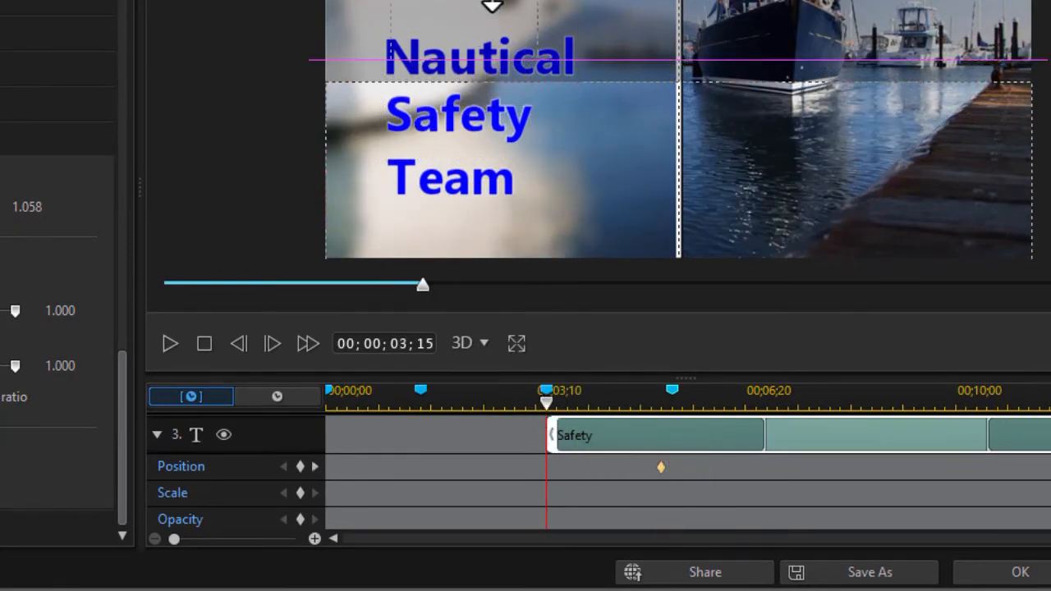
{"action": "left_click_drag", "start_coordinate": [495, 8], "coordinate": [492, 14]}
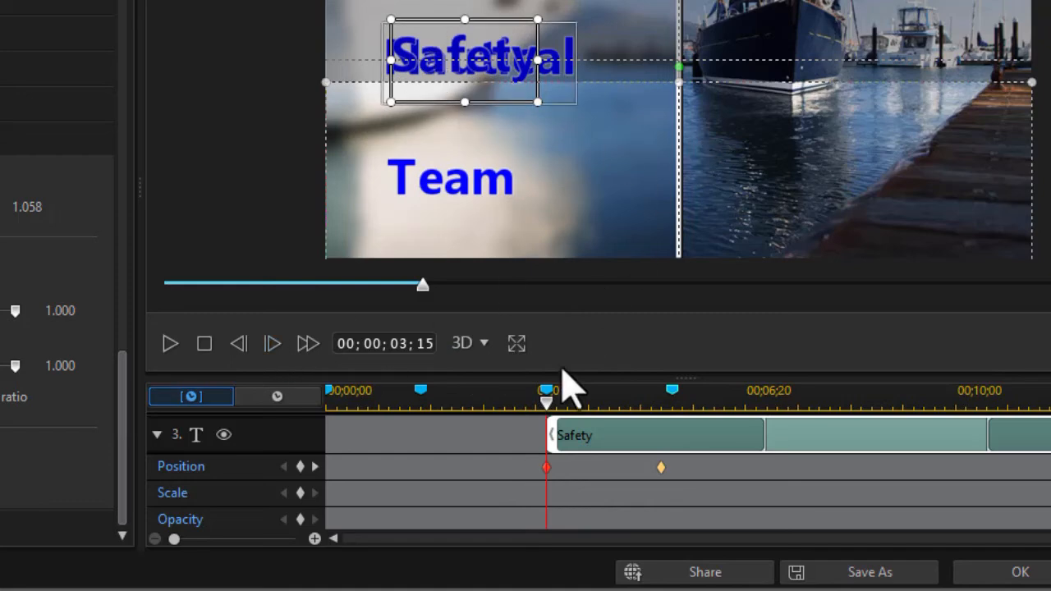
Collapse the "Safety" track and add a Position keyframe to the "Team" track at 00;00;07;10
{"action": "left_click", "coordinate": [157, 434]}
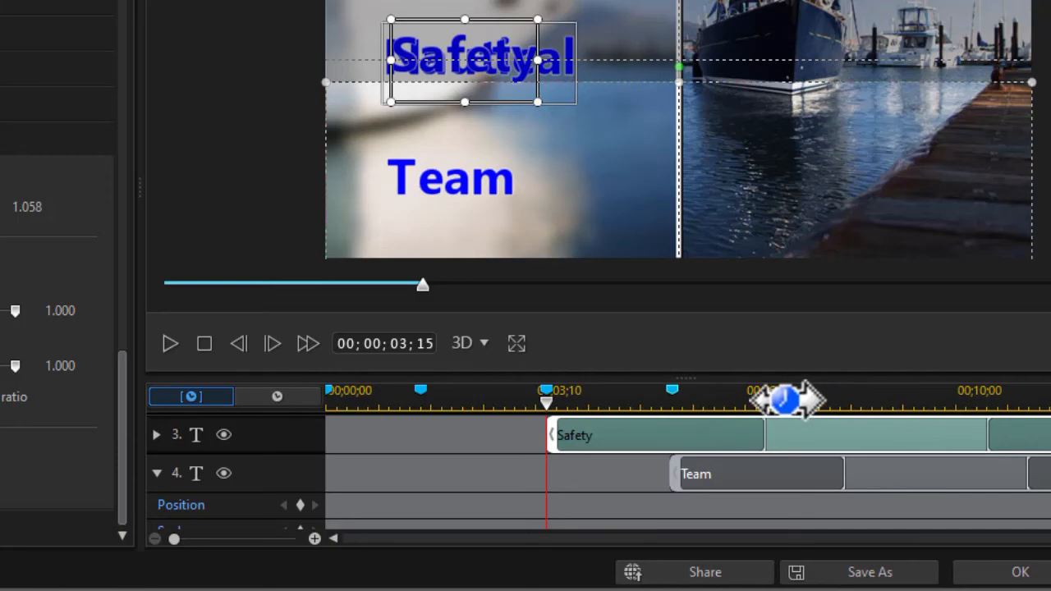
{"action": "left_click", "coordinate": [672, 395]}
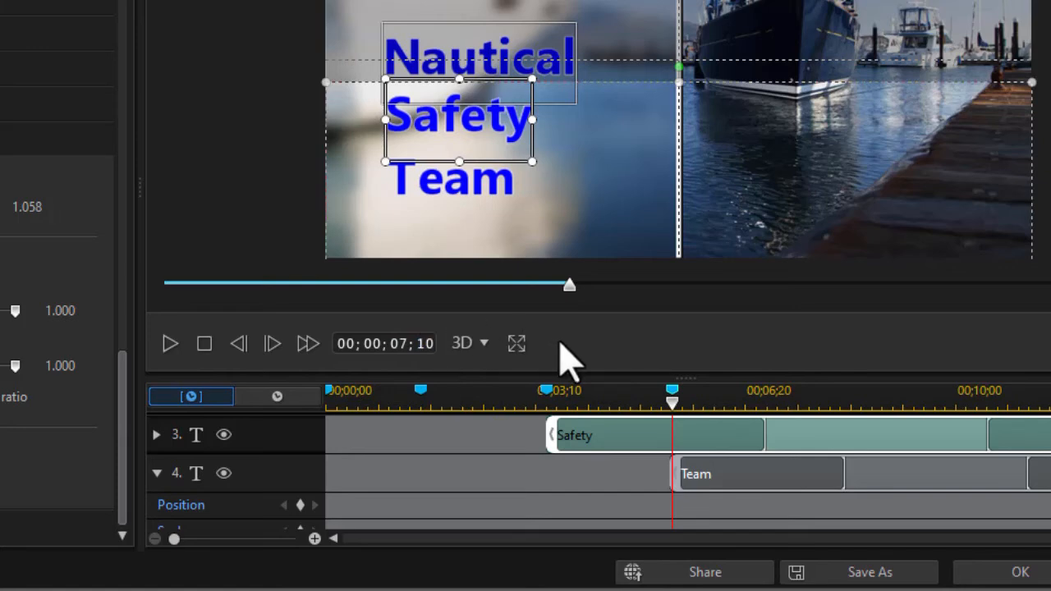
{"action": "key", "text": "Return"}
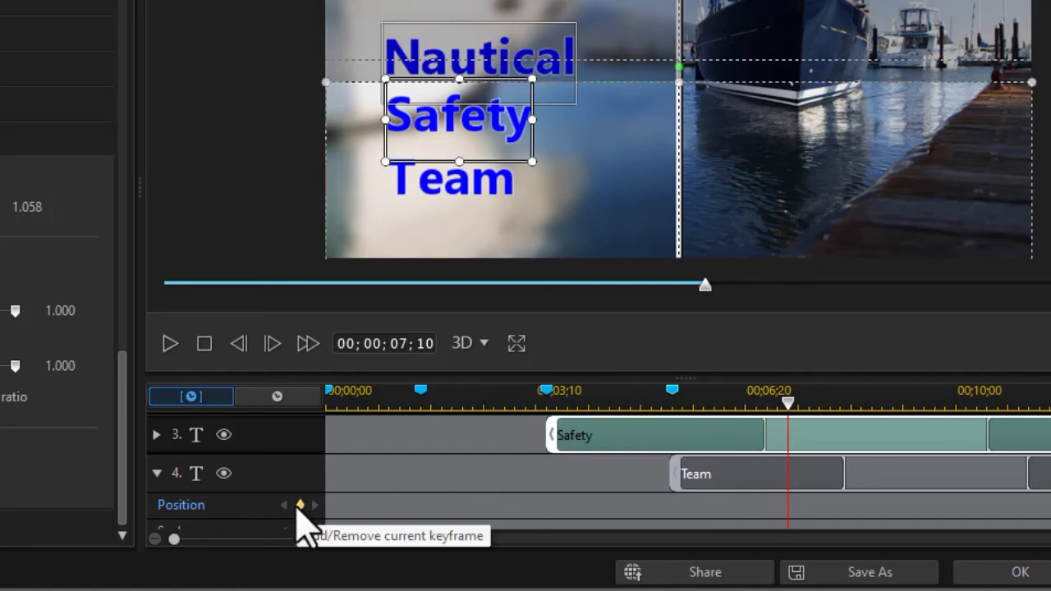
{"action": "left_click", "coordinate": [297, 505]}
{"action": "scroll", "coordinate": [586, 521], "scroll_direction": "down", "scroll_amount": 1}
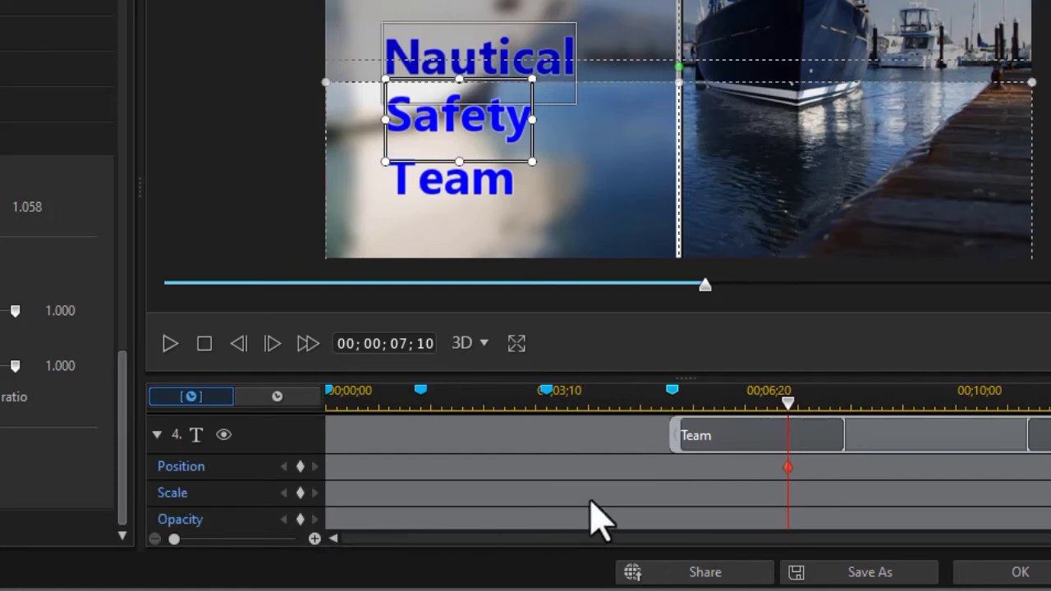
At the start of the "Team" track, 00;00;05;15, enable its Title Reveal Mask and shift the mask down until its upper edge lies just above the word
{"action": "left_click", "coordinate": [719, 445]}
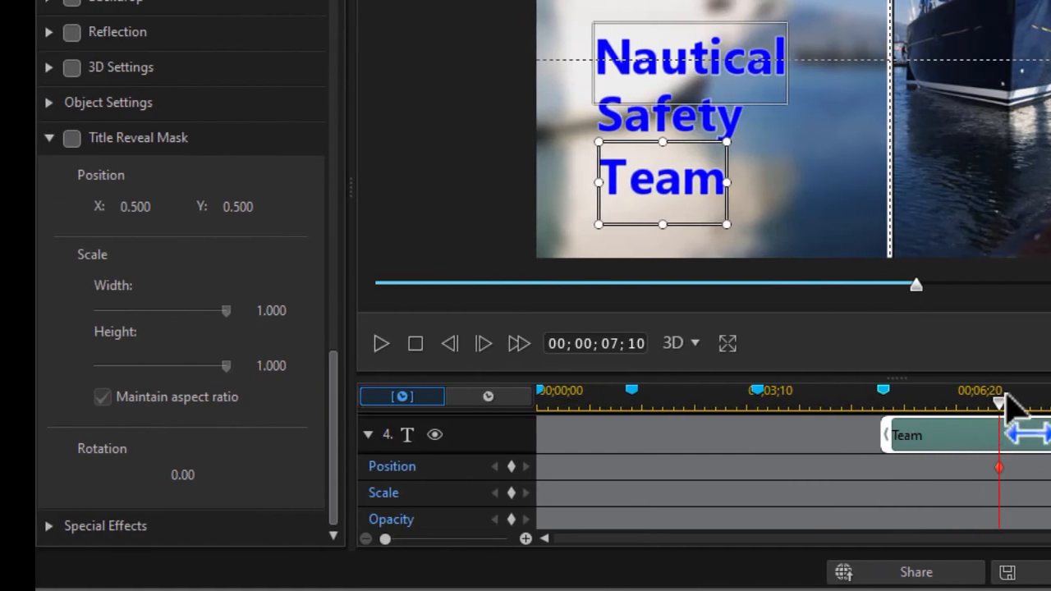
{"action": "left_click_drag", "start_coordinate": [1001, 400], "coordinate": [884, 414]}
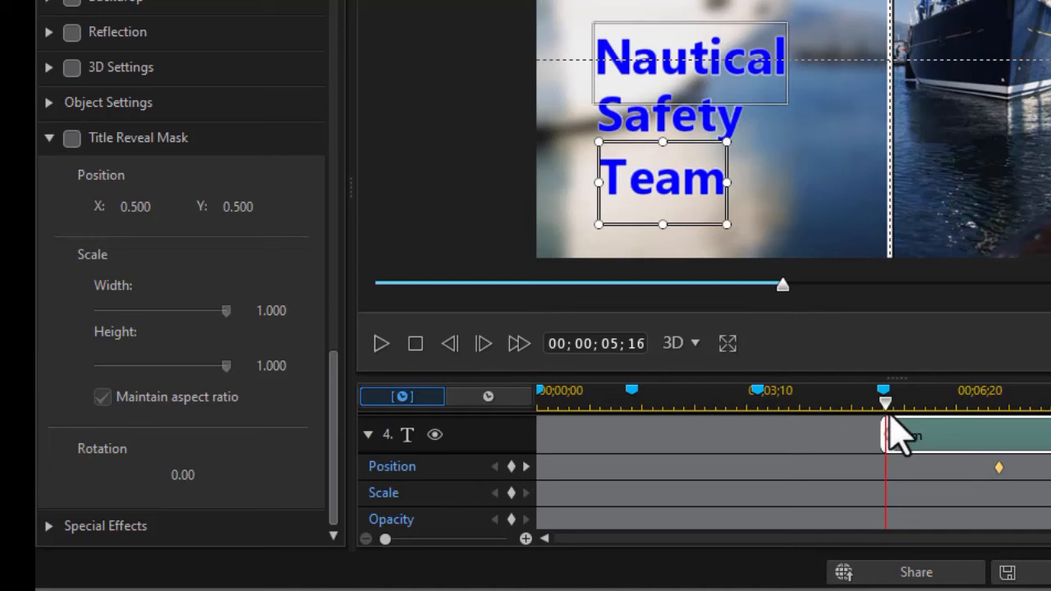
{"action": "left_click_drag", "start_coordinate": [885, 406], "coordinate": [883, 405]}
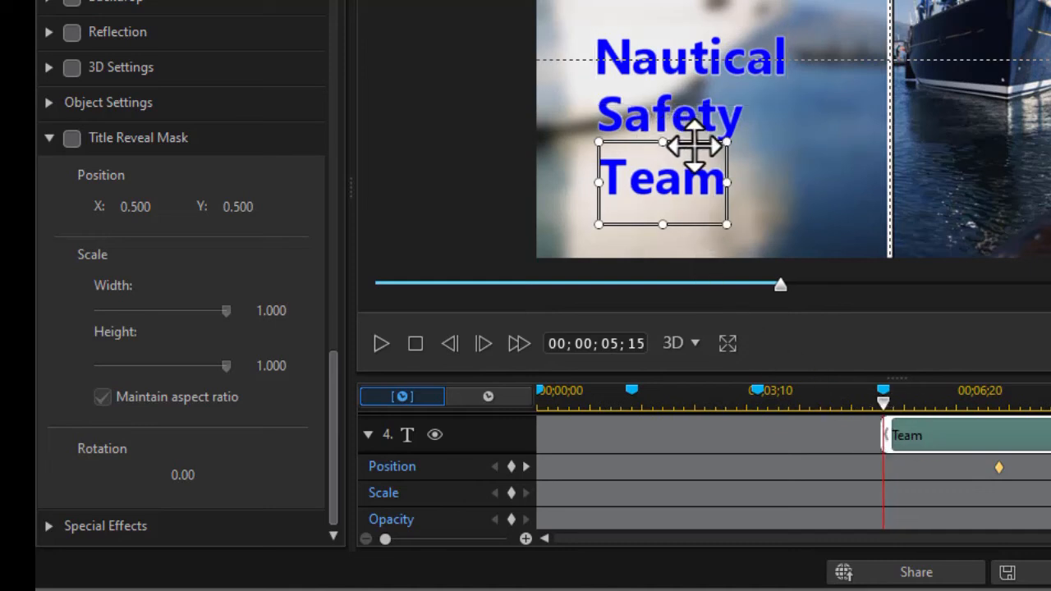
{"action": "left_click", "coordinate": [72, 138]}
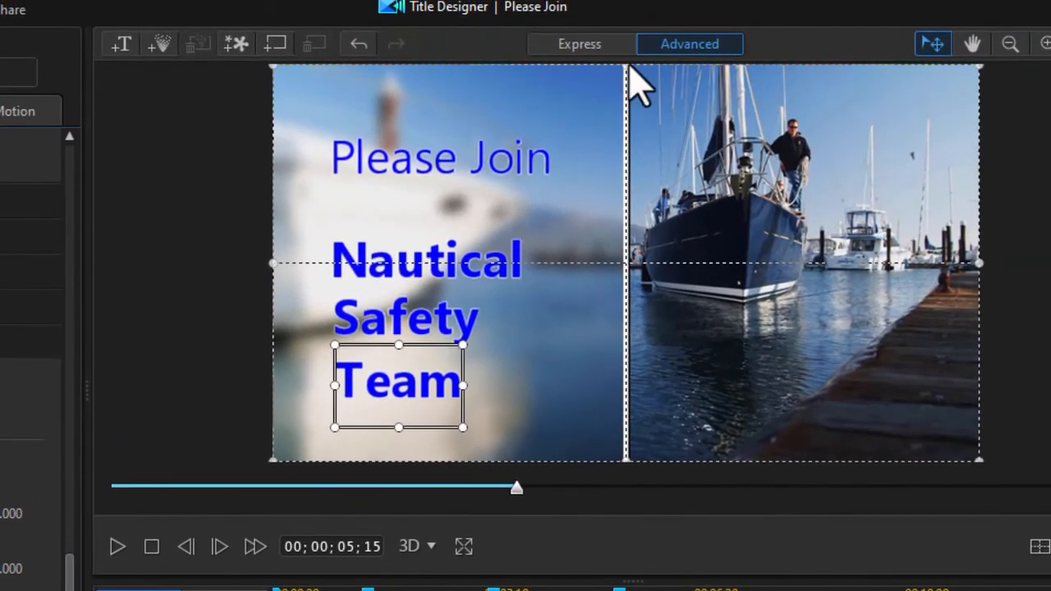
{"action": "left_click_drag", "start_coordinate": [629, 71], "coordinate": [638, 356]}
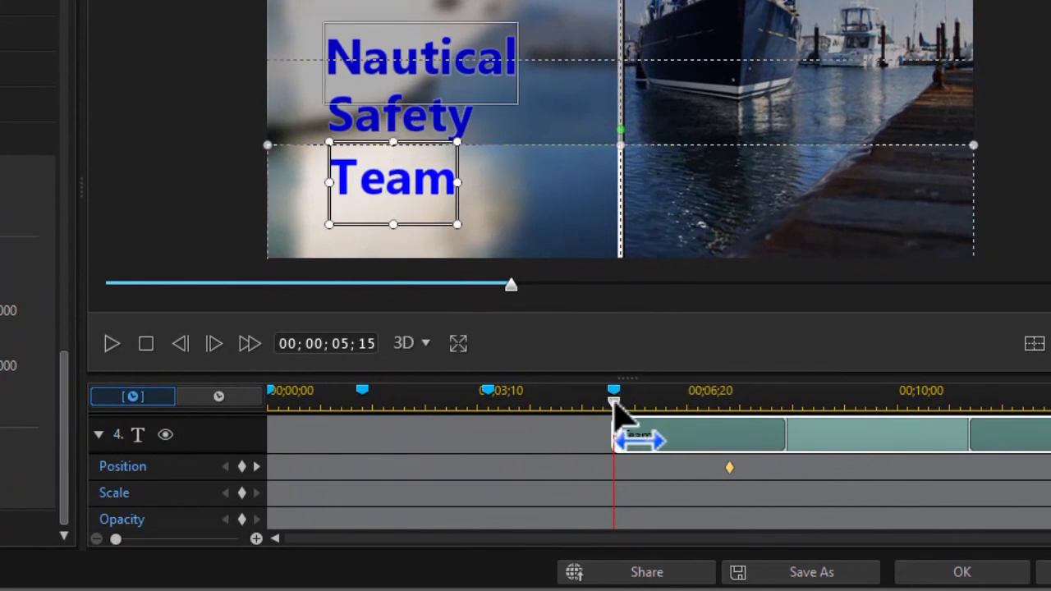
Move "Team" up over "Safety", outside its reveal mask, at 00;00;05;15 and accept the finished title
{"action": "left_click_drag", "start_coordinate": [416, 142], "coordinate": [417, 82]}
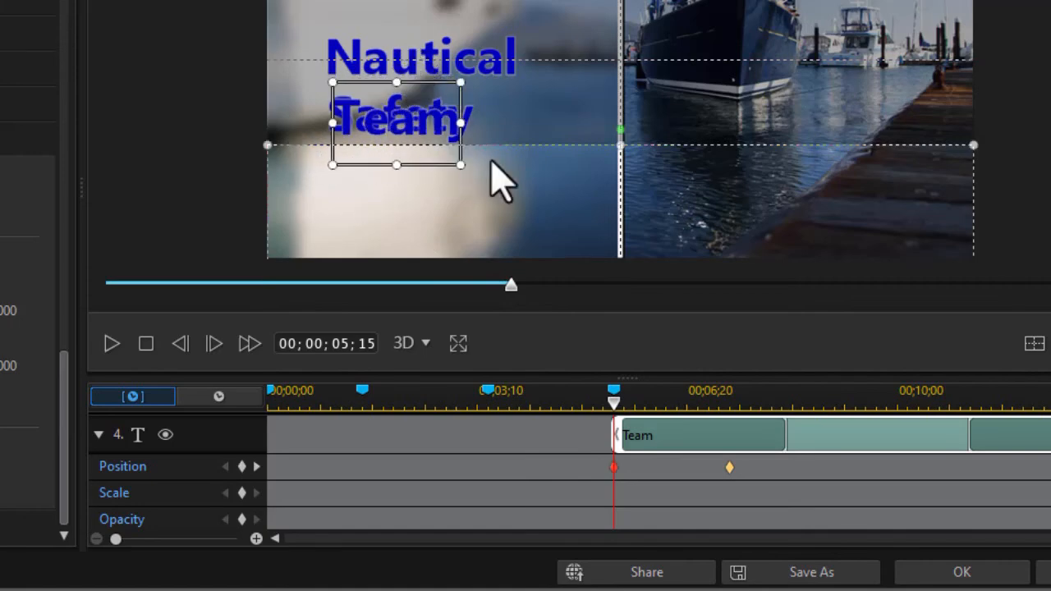
{"action": "left_click", "coordinate": [975, 575]}
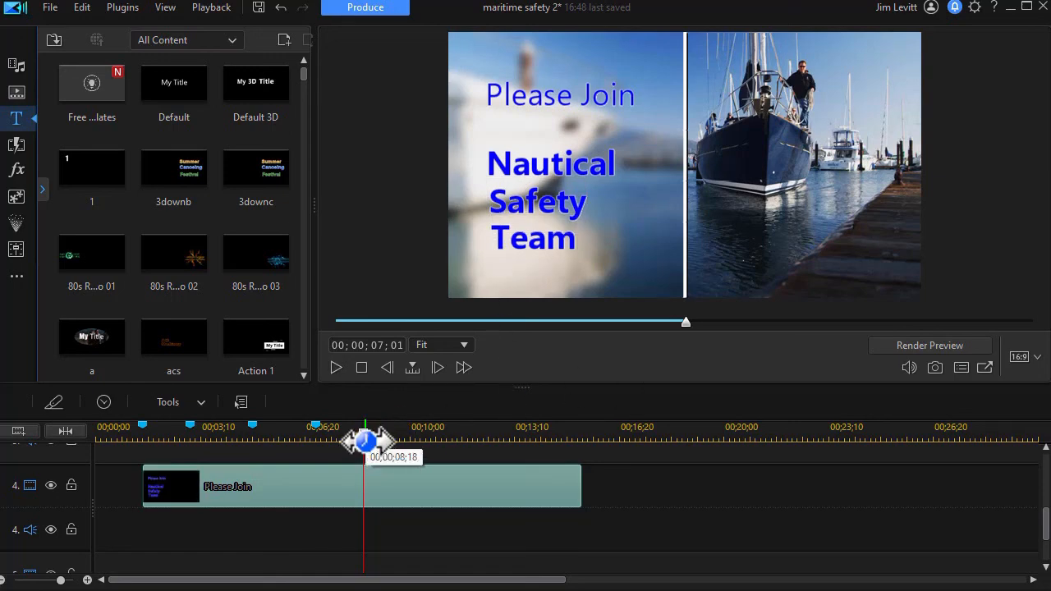
Play the project from the beginning to check the complete title animation, and view the frame at 00;00;11;28
{"action": "left_click_drag", "start_coordinate": [1048, 542], "coordinate": [1046, 484]}
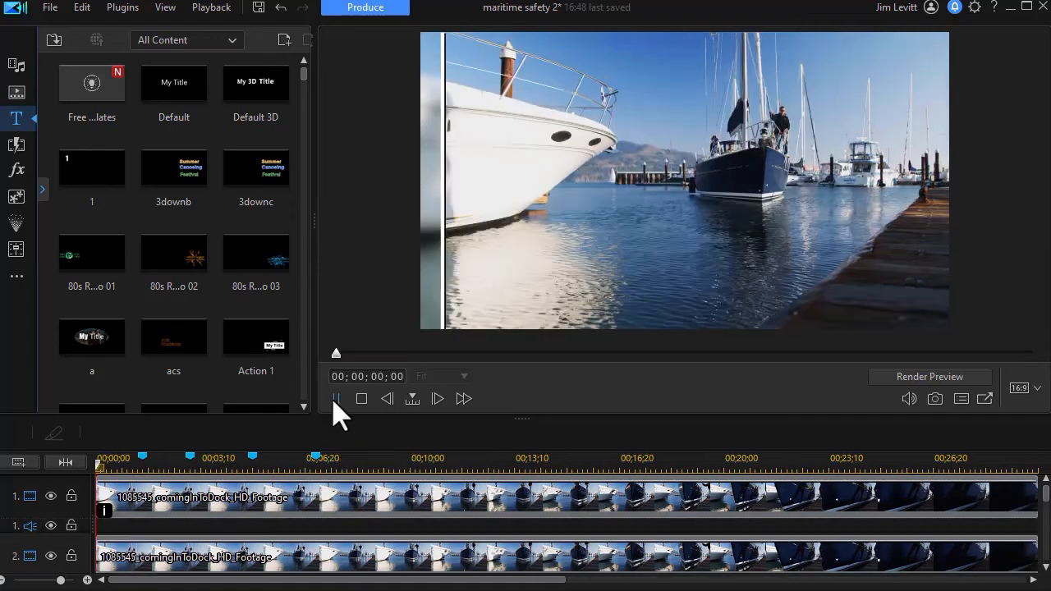
{"action": "left_click", "coordinate": [335, 398]}
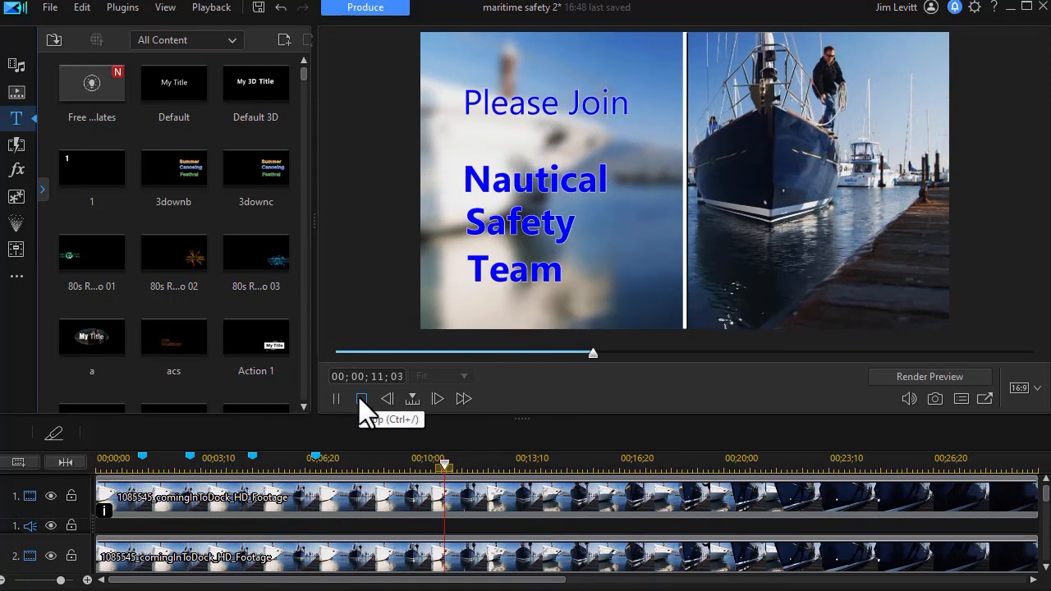
{"action": "left_click", "coordinate": [362, 399]}
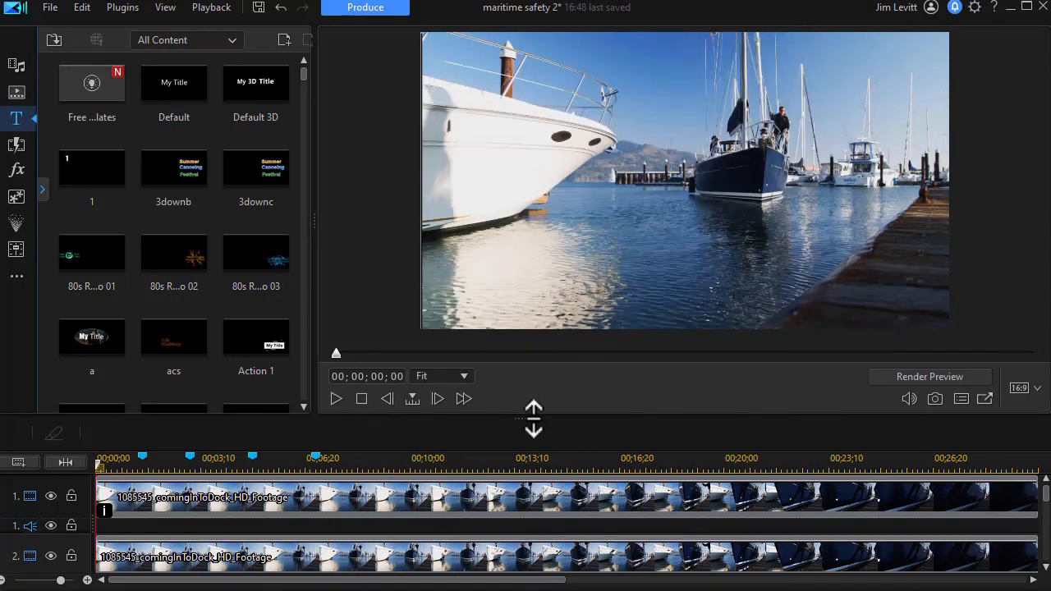
{"action": "left_click", "coordinate": [470, 460]}
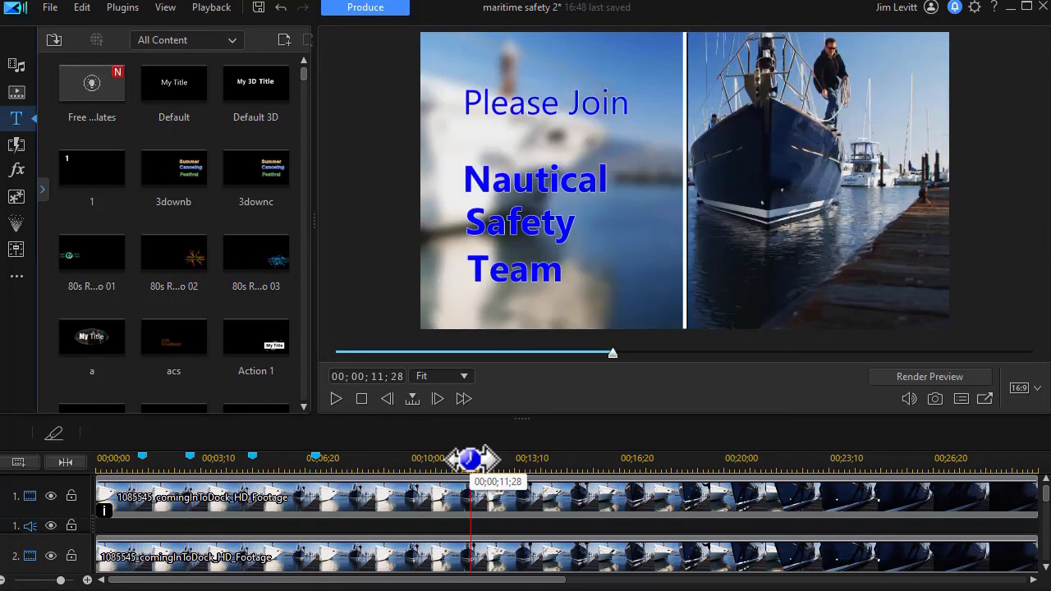